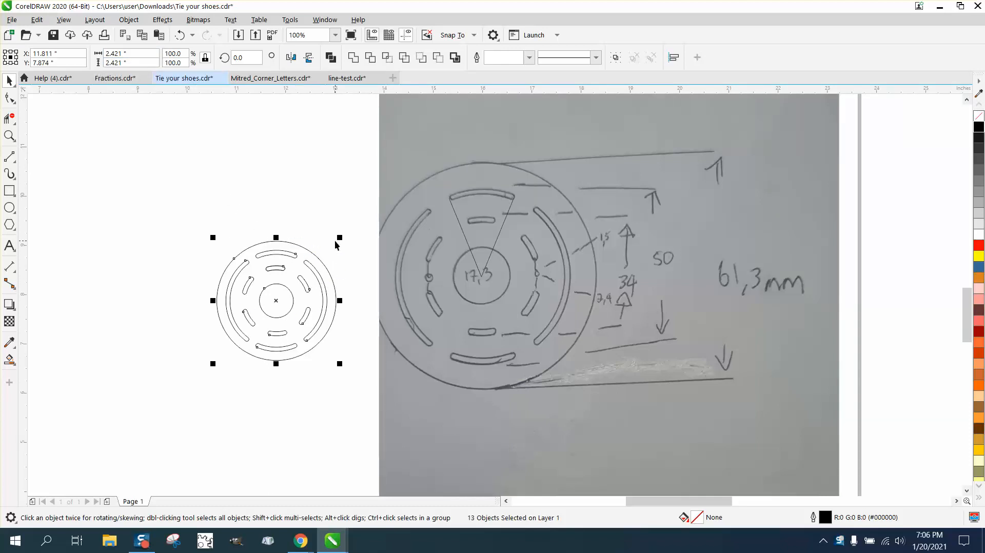
# - Examine the metal disc photo and the dimensioned hand sketch, and compare them with the finished vector drawing
pyautogui.scroll(-2, 335, 246)
pyautogui.scroll(-1, 335, 245)
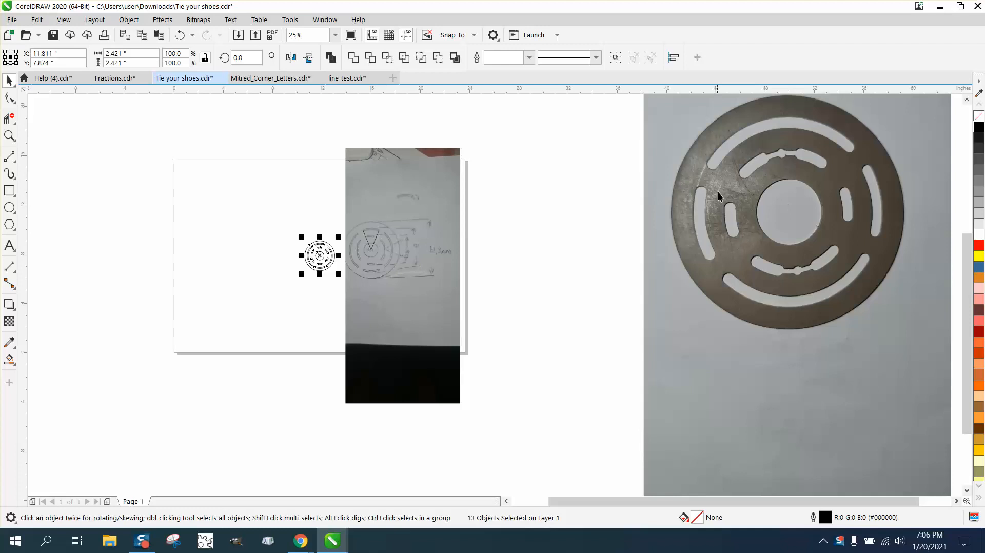
pyautogui.click(9, 136)
pyautogui.moveTo(609, 147); pyautogui.dragTo(934, 291)
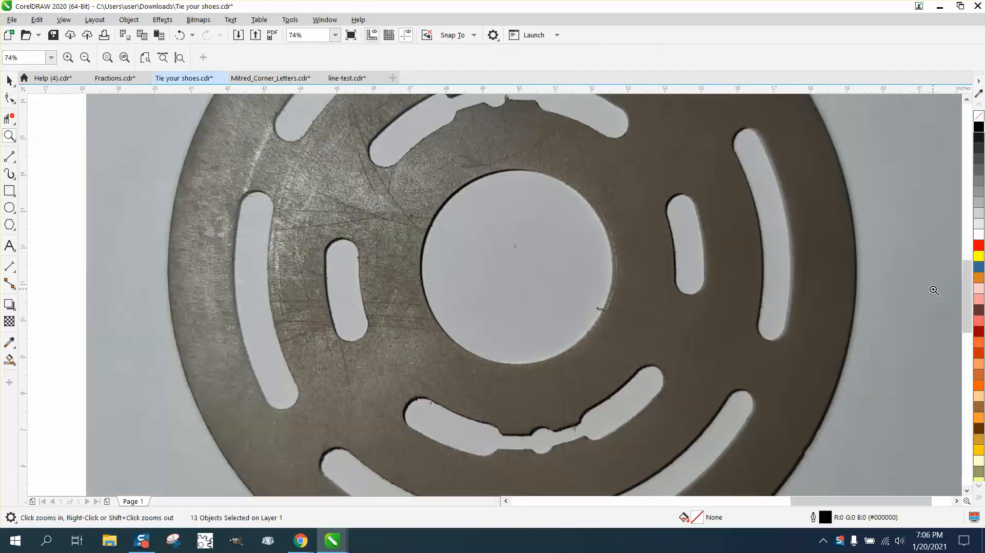
pyautogui.scroll(-1, 933, 291)
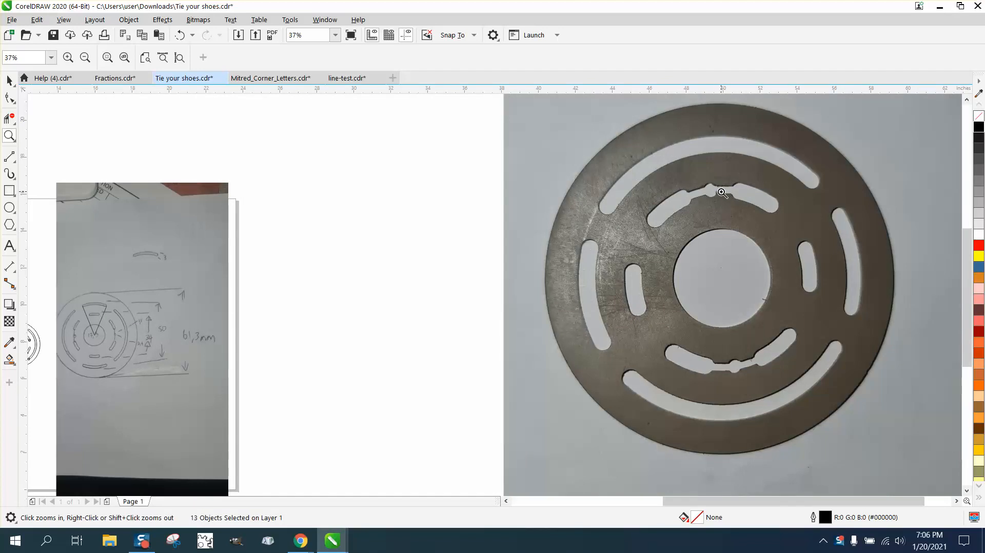
pyautogui.scroll(-1, 756, 240)
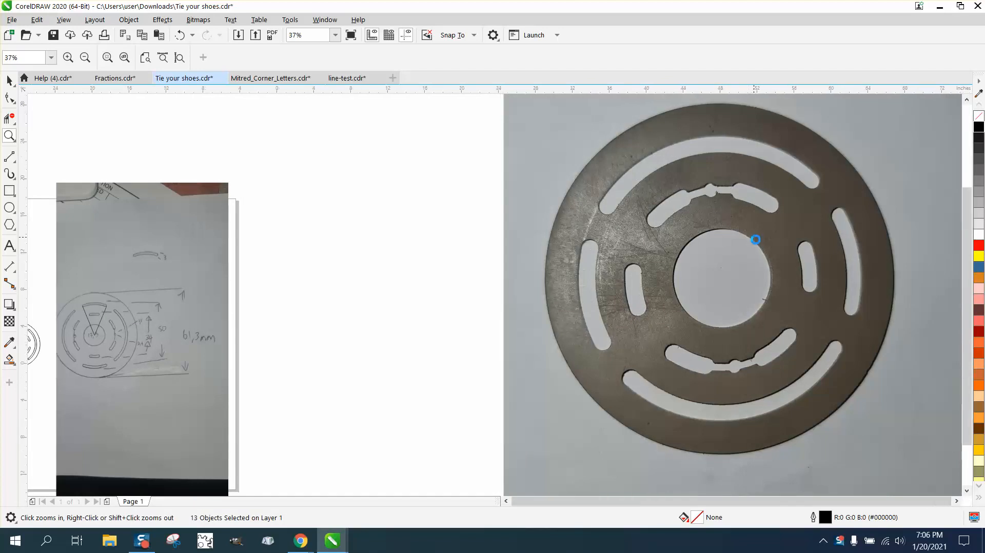
pyautogui.moveTo(341, 241)
pyautogui.mouseDown()
pyautogui.moveTo(450, 299)
pyautogui.moveTo(566, 334)
pyautogui.mouseUp()
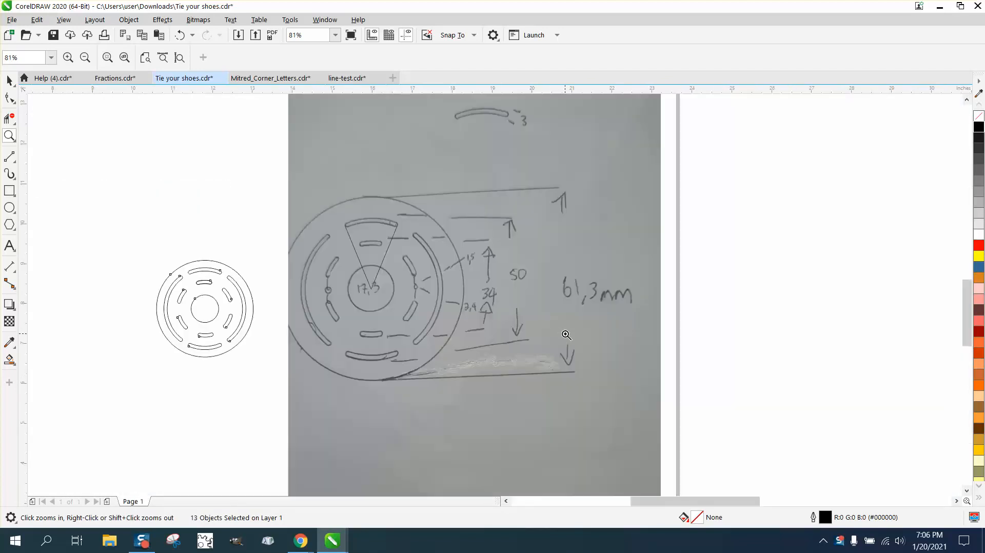
pyautogui.moveTo(143, 242); pyautogui.dragTo(273, 343)
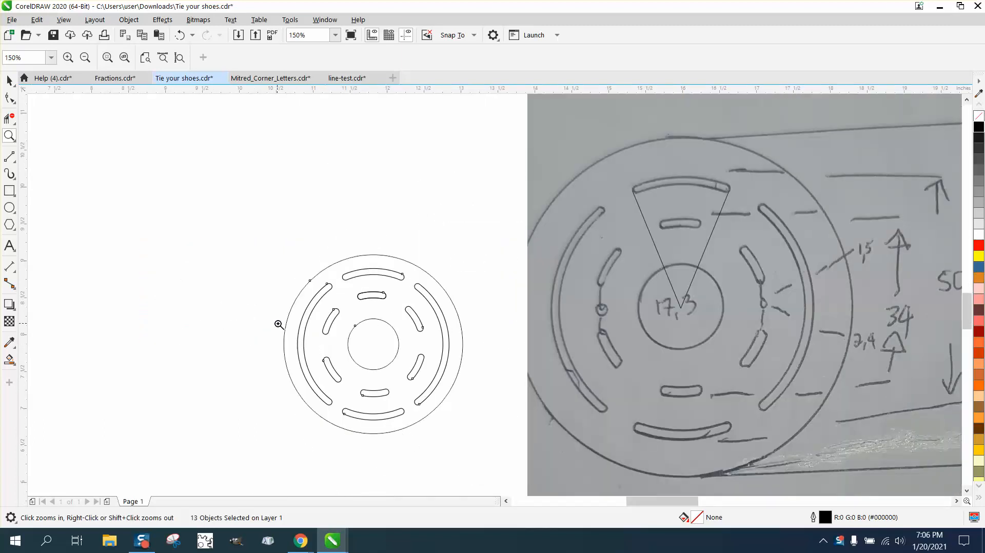
pyautogui.rightClick(279, 325)
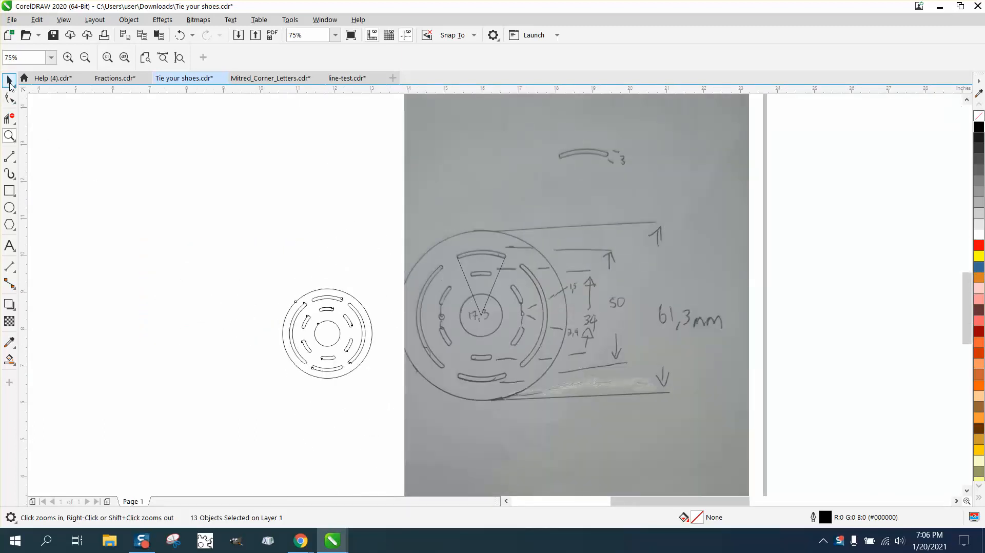
# - Move the whole finished disc drawing up and away from the sketch, to about X 6.98", Y 11.97"
pyautogui.click(9, 82)
pyautogui.moveTo(236, 260); pyautogui.dragTo(384, 390)
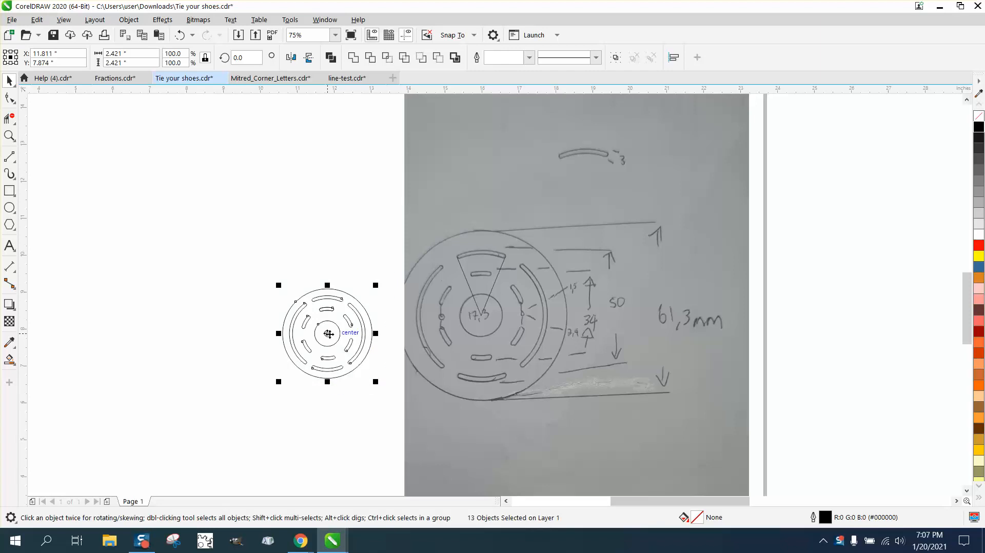
pyautogui.moveTo(328, 334); pyautogui.dragTo(149, 183)
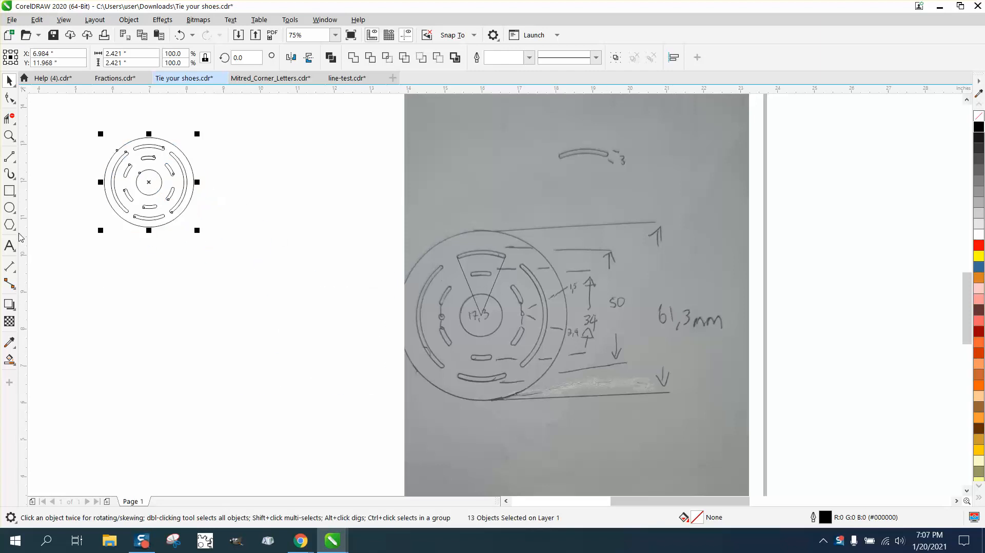
# - Draw a circle about 2.56 inches in diameter in the empty area beside the hand sketch
pyautogui.click(9, 207)
pyautogui.moveTo(304, 241); pyautogui.dragTo(207, 339)
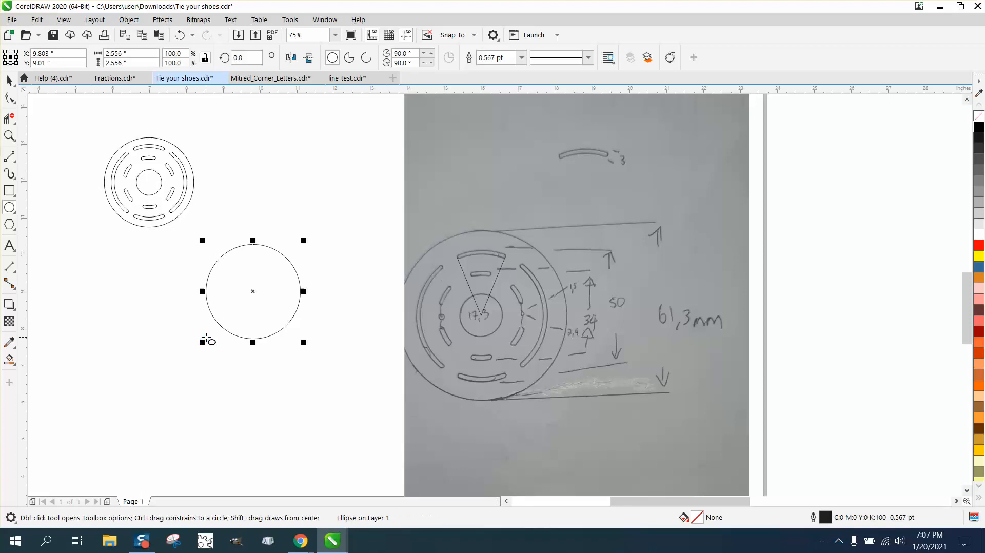
pyautogui.click(332, 134)
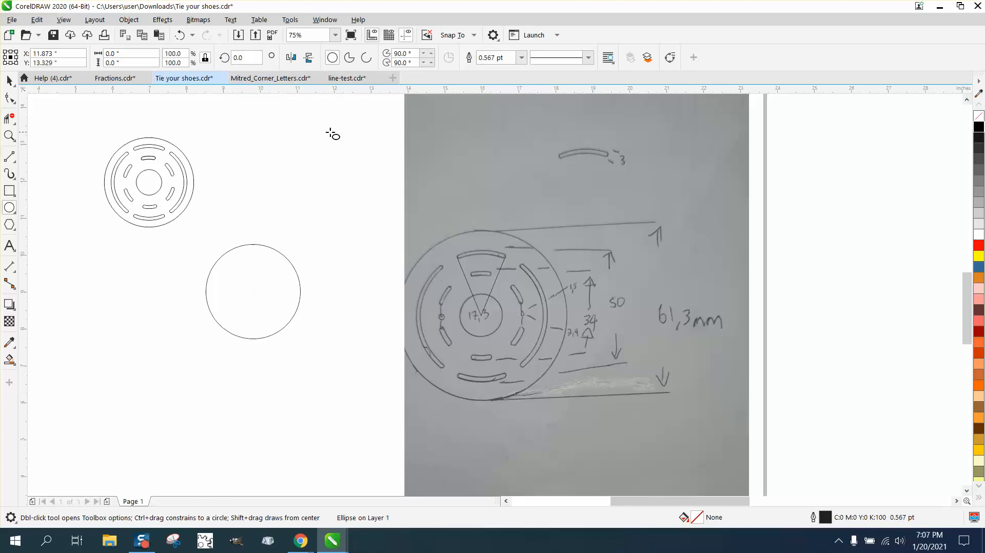
pyautogui.moveTo(330, 132); pyautogui.dragTo(333, 132)
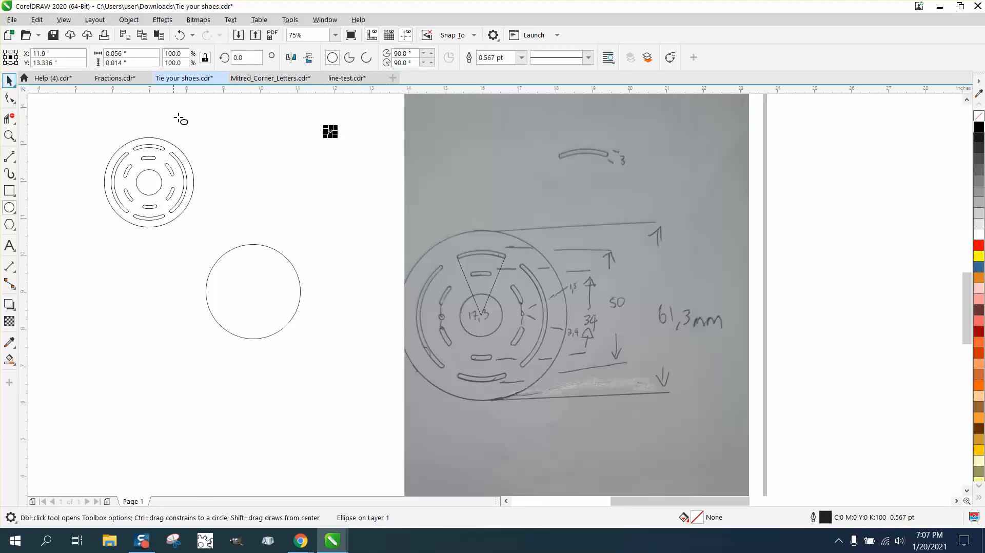
pyautogui.click(9, 79)
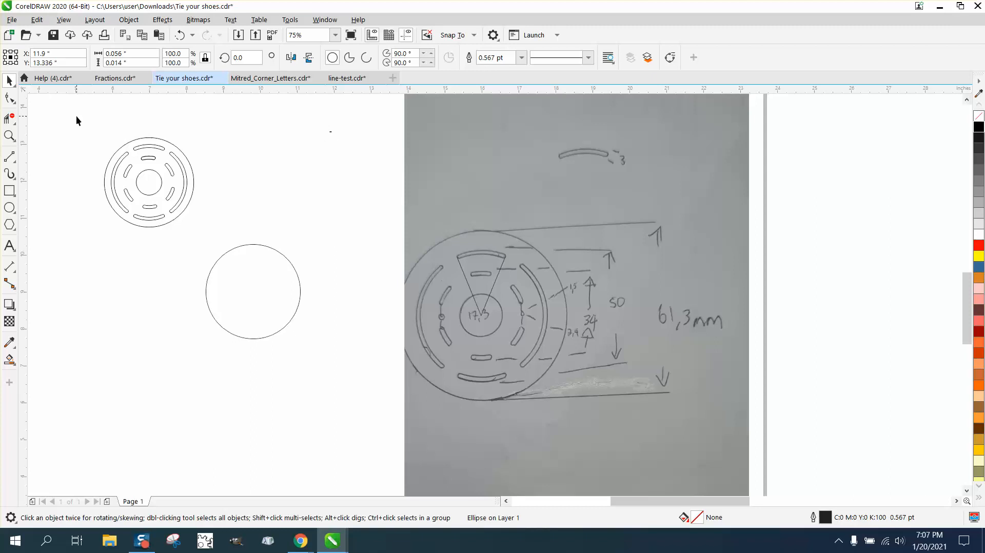
# - Deselect everything and set the document's drawing units to millimeters
pyautogui.click(76, 115)
pyautogui.click(350, 58)
pyautogui.click(338, 85)
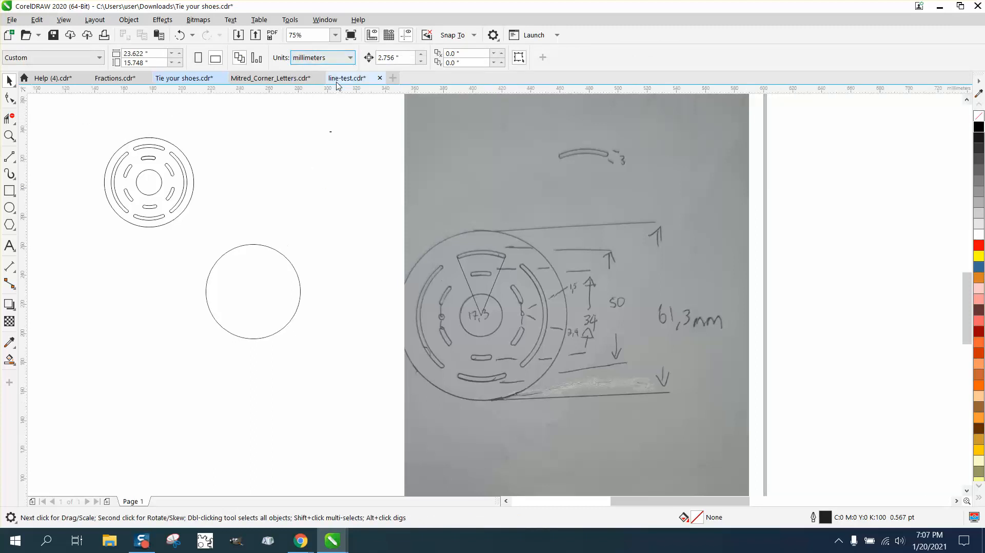
# - Set the new circle's diameter to 61.3 mm and center it on the page
pyautogui.click(259, 246)
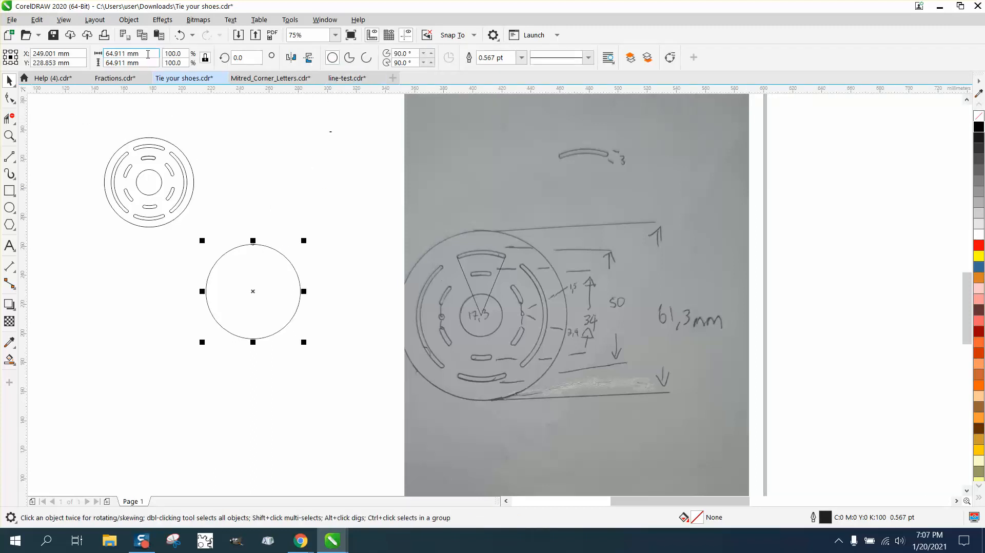
pyautogui.moveTo(142, 53); pyautogui.dragTo(117, 53)
pyautogui.scroll(1, 116, 53)
pyautogui.write('6')
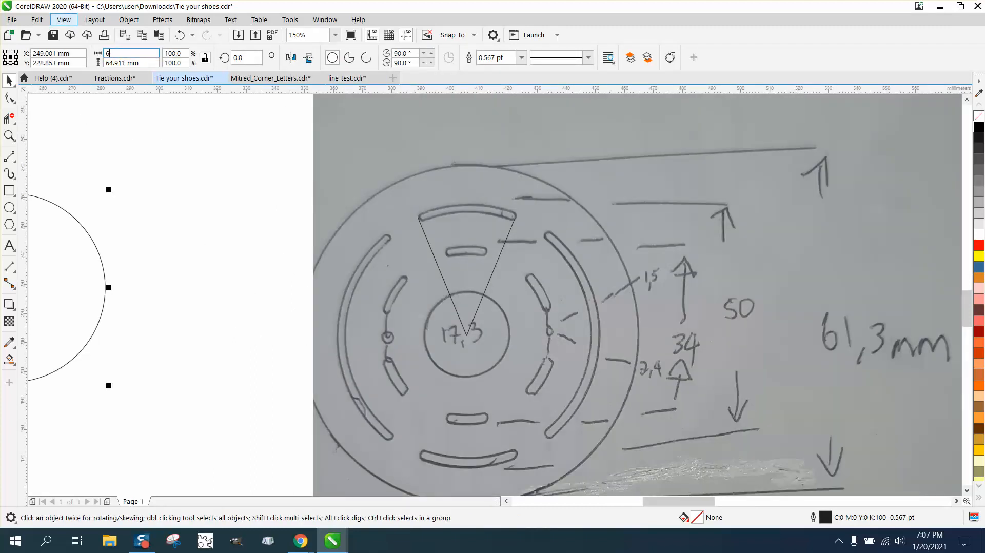
pyautogui.write('1.3')
pyautogui.press('Return')
pyautogui.scroll(-1, 235, 123)
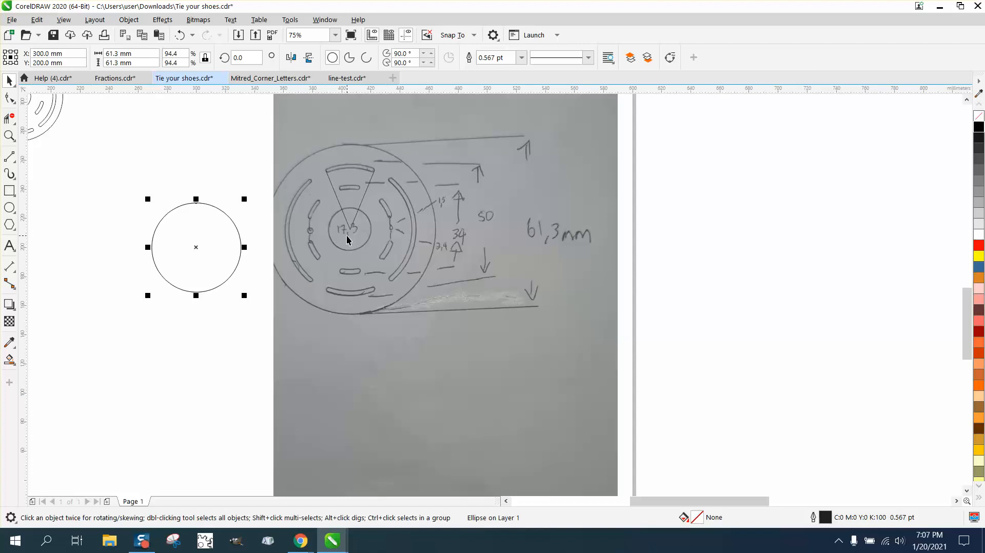
# - Duplicate the outer circle in place and set the copy's diameter to 17.3 mm for the center hole
pyautogui.moveTo(155, 54); pyautogui.dragTo(107, 53)
pyautogui.write('147.3')
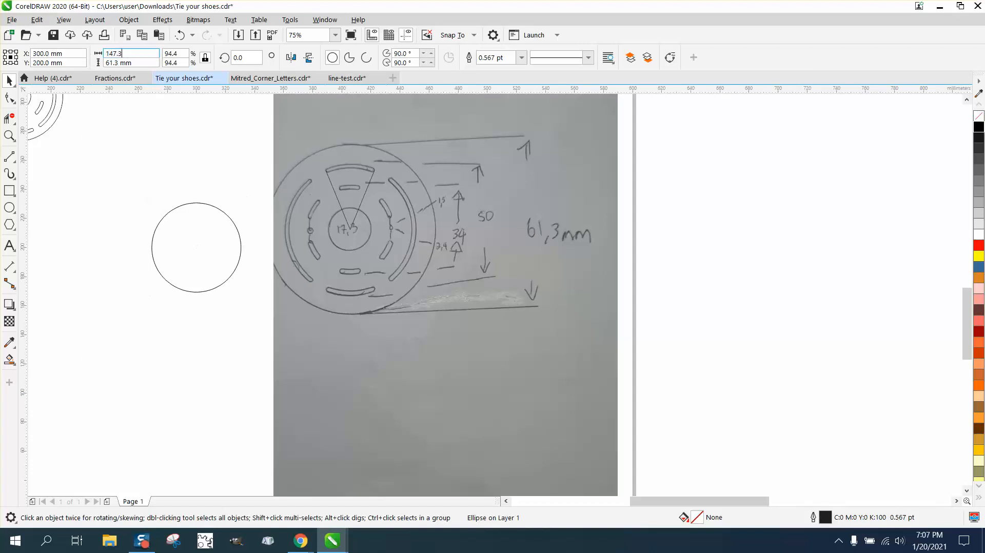
pyautogui.press('Return')
pyautogui.moveTo(142, 56); pyautogui.dragTo(106, 54)
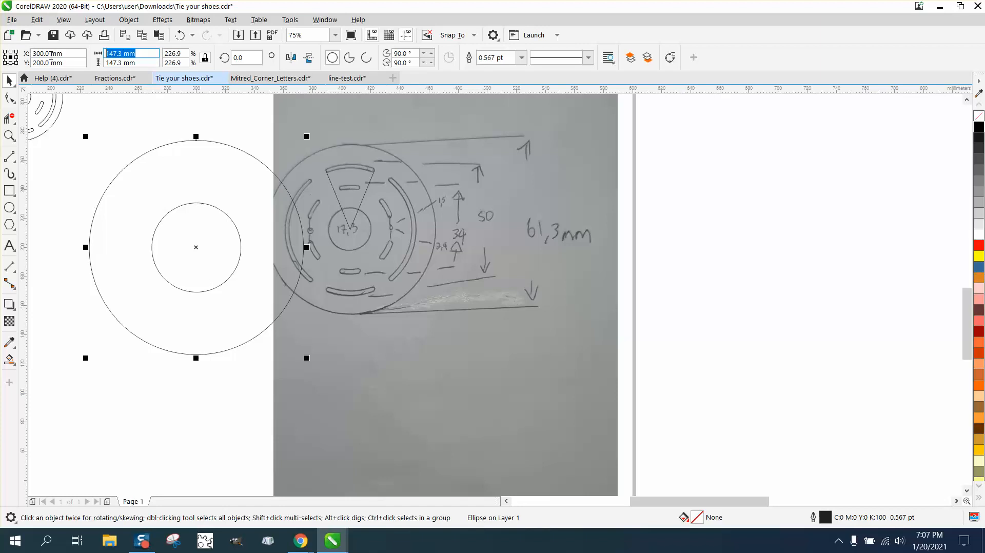
pyautogui.write('17')
pyautogui.press('Return')
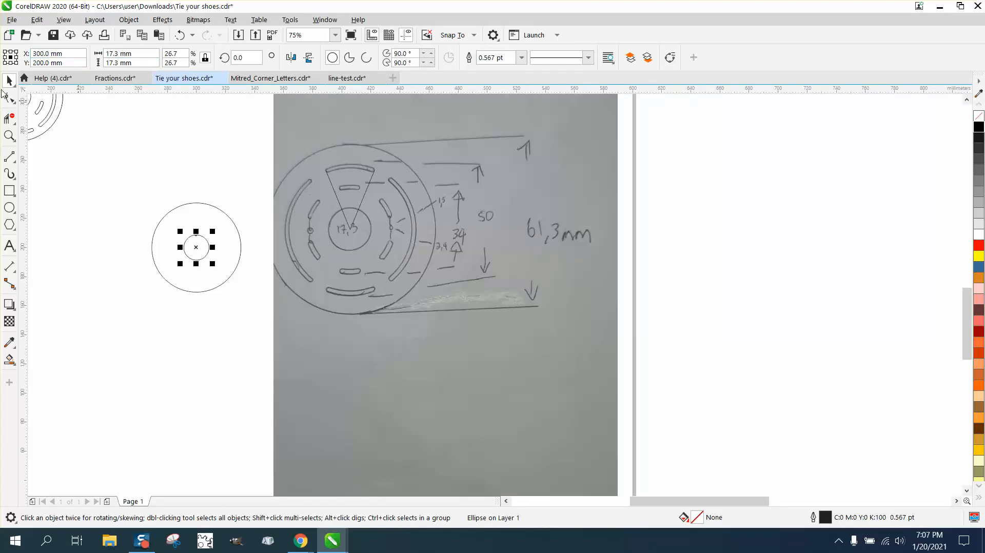
# - Check the sketch's dimensions, duplicate the center hole circle in place and set the copy's diameter to 50 mm
pyautogui.click(9, 135)
pyautogui.click(585, 377)
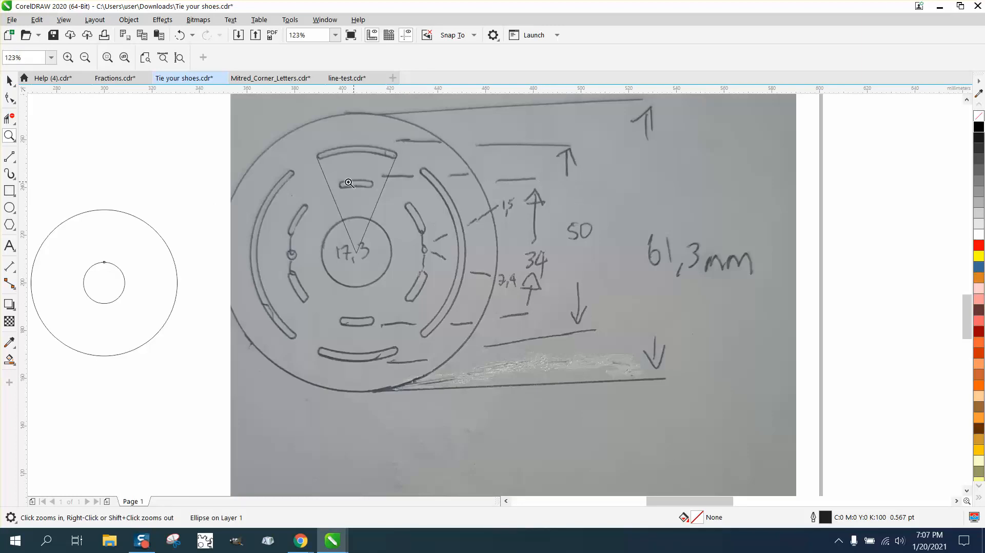
pyautogui.rightClick(442, 302)
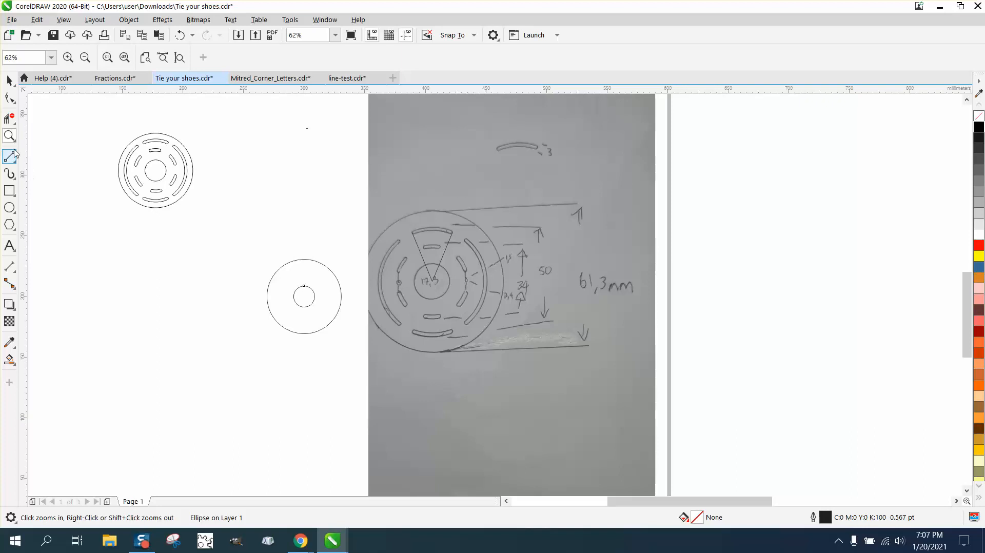
pyautogui.click(9, 80)
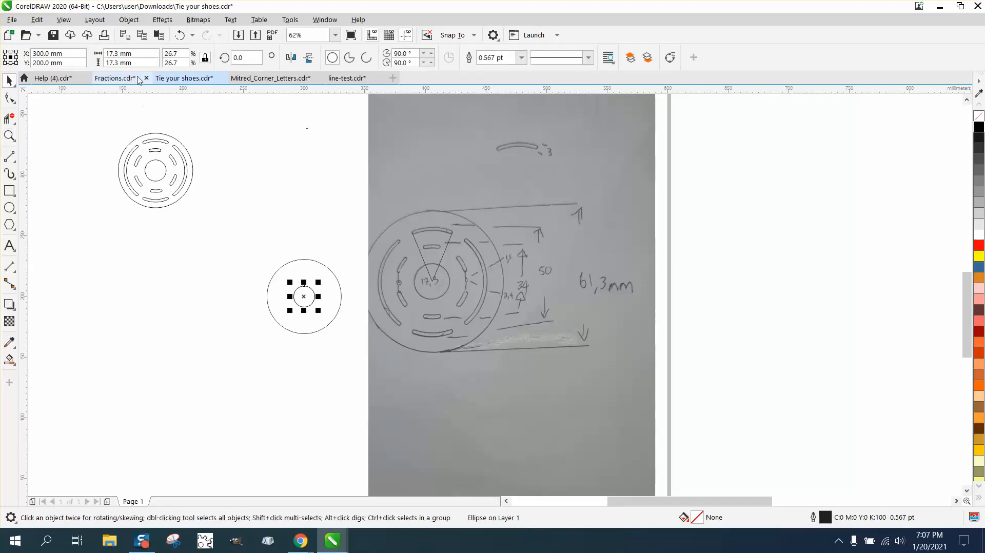
pyautogui.click(131, 53)
pyautogui.write('5')
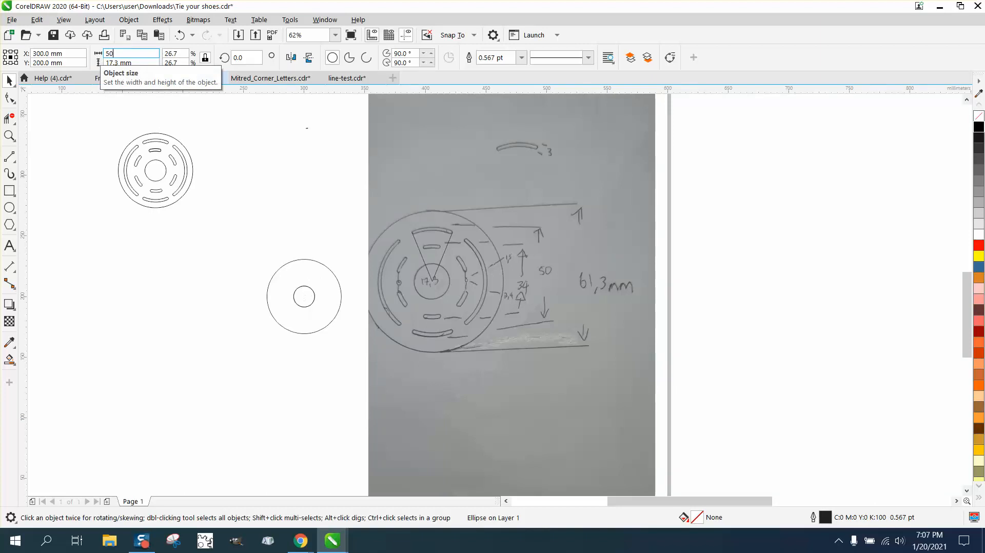
pyautogui.write('0')
pyautogui.press('Return')
# - Add another concentric duplicate circle and set its diameter to 34 mm
pyautogui.hotkey('ctrl', 'd')
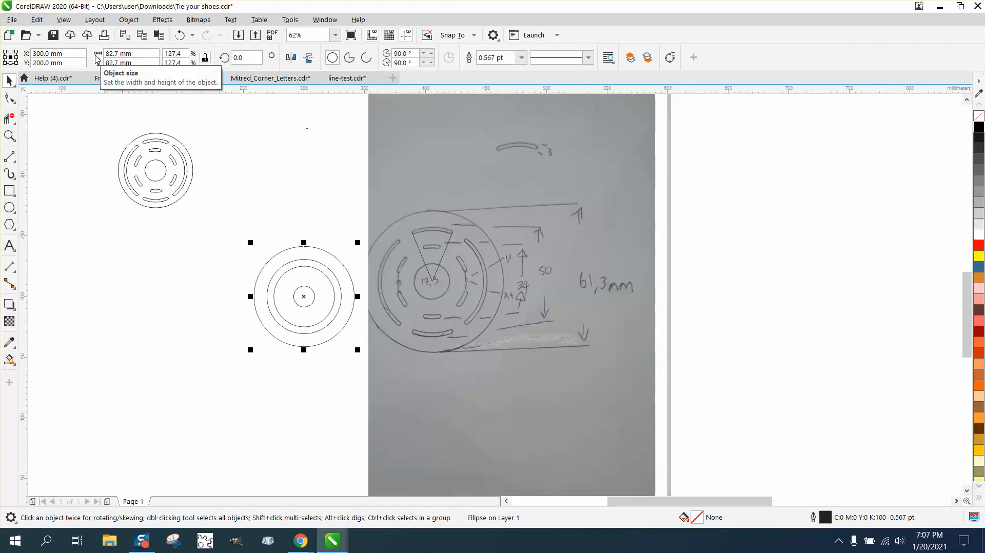
pyautogui.click(139, 54)
pyautogui.write('34')
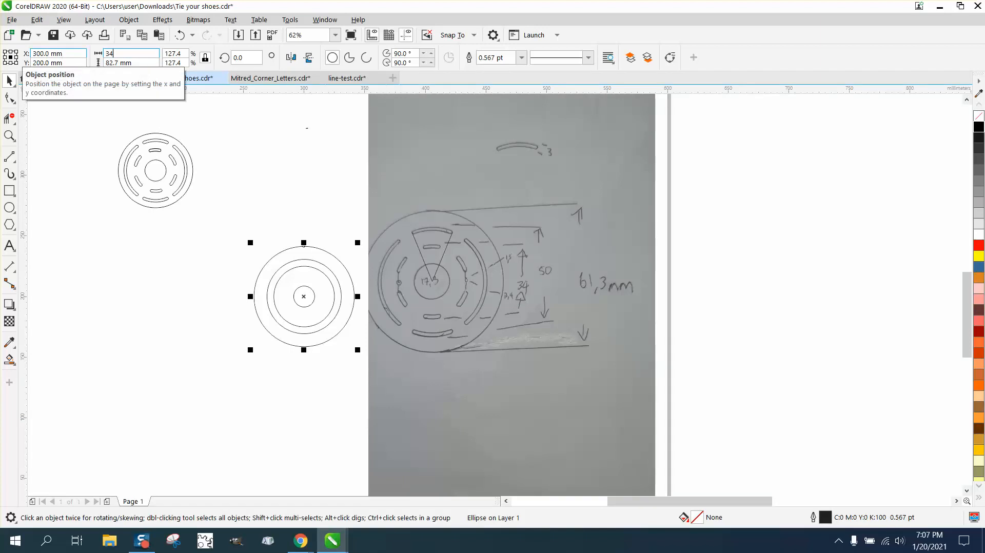
pyautogui.press('Return')
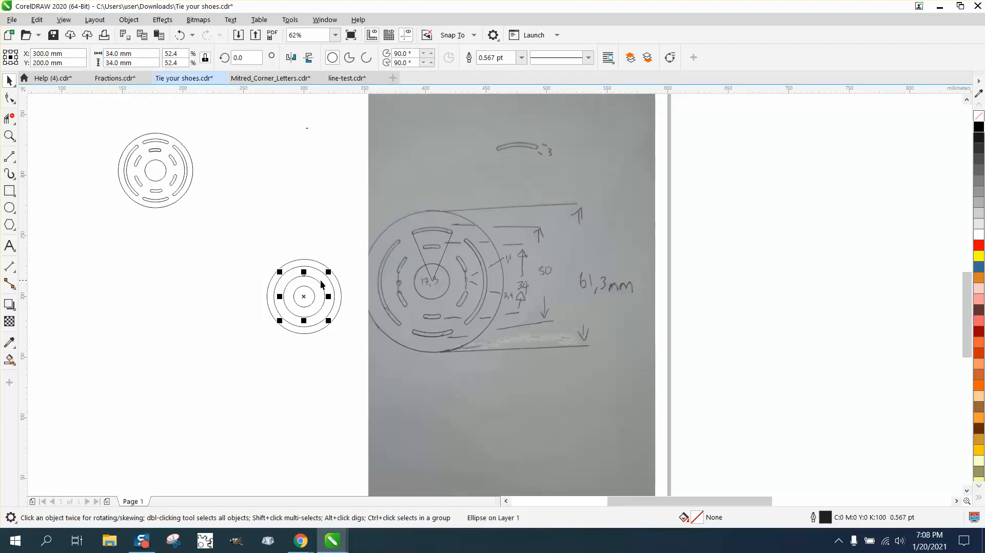
# - Delete the two angled guide lines running from the sketch's center to the ends of the upper slot
pyautogui.click(9, 135)
pyautogui.moveTo(388, 213); pyautogui.dragTo(529, 315)
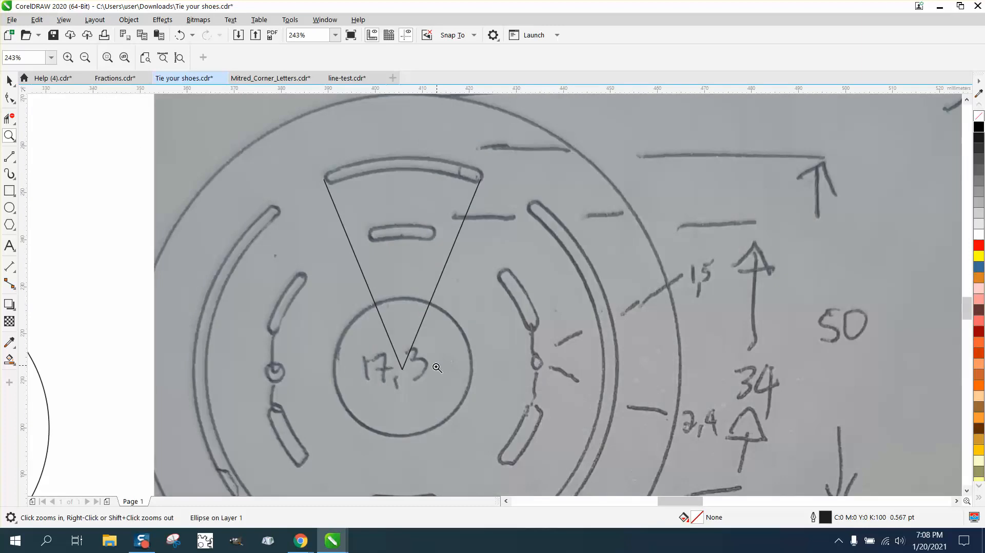
pyautogui.click(10, 80)
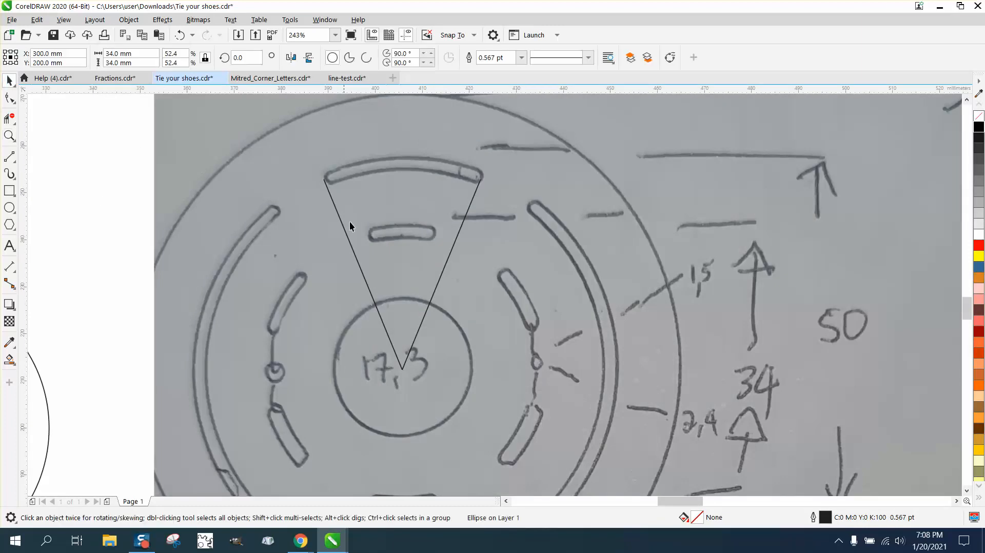
pyautogui.click(449, 253)
pyautogui.press('Delete')
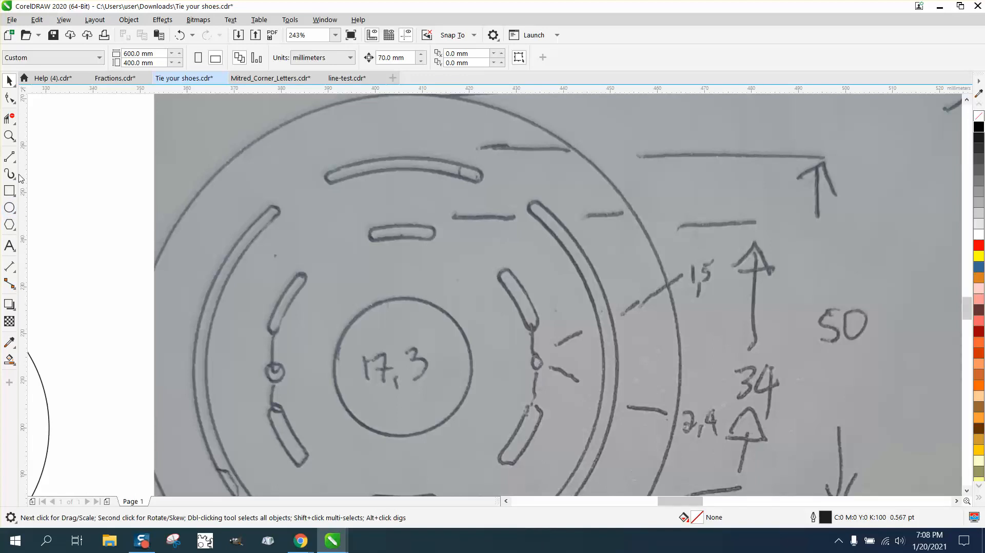
# - Draw a near-vertical 2-point line about 46 mm long from the sketch's center to just above the upper slot
pyautogui.click(13, 160)
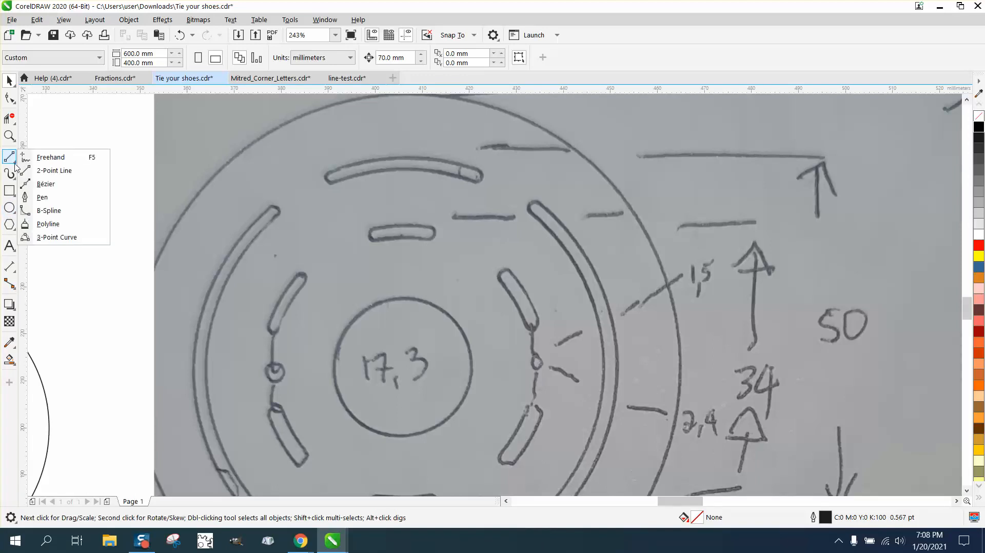
pyautogui.click(65, 172)
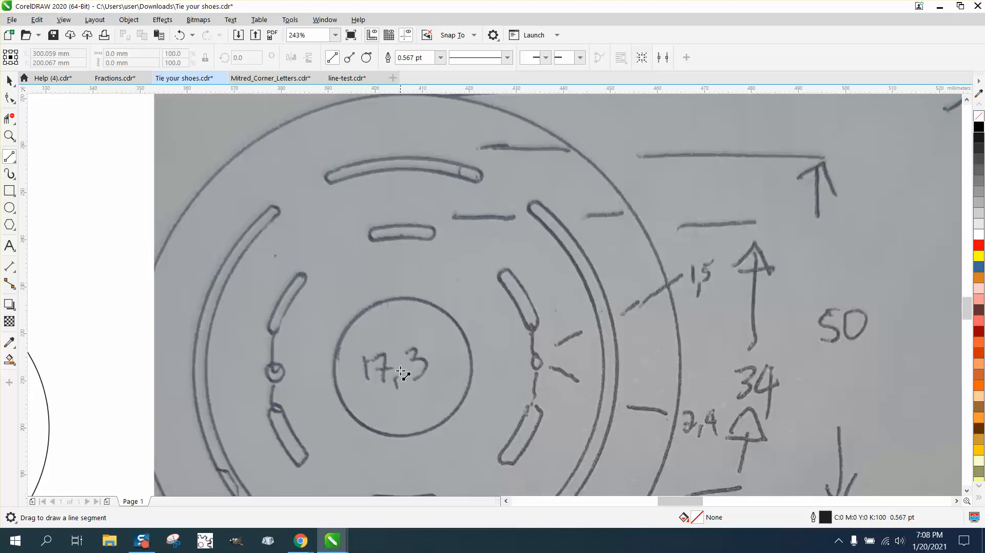
pyautogui.moveTo(400, 372); pyautogui.dragTo(402, 156)
pyautogui.click(9, 80)
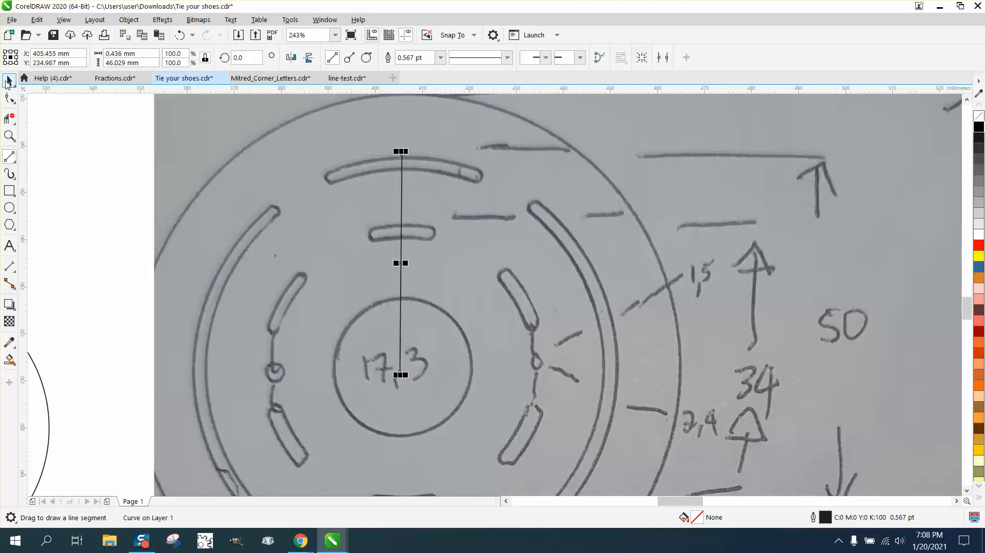
# - Try rotating the line about its lower end toward the slot ends on the sketch, and remove the line
pyautogui.click(399, 265)
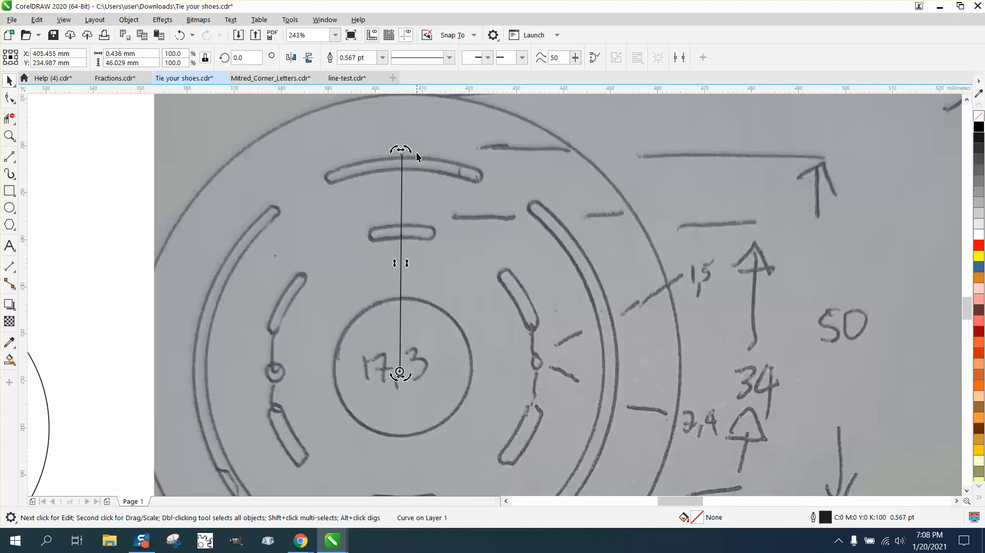
pyautogui.moveTo(402, 149); pyautogui.dragTo(319, 148)
pyautogui.moveTo(319, 149); pyautogui.dragTo(271, 202)
pyautogui.press('Escape')
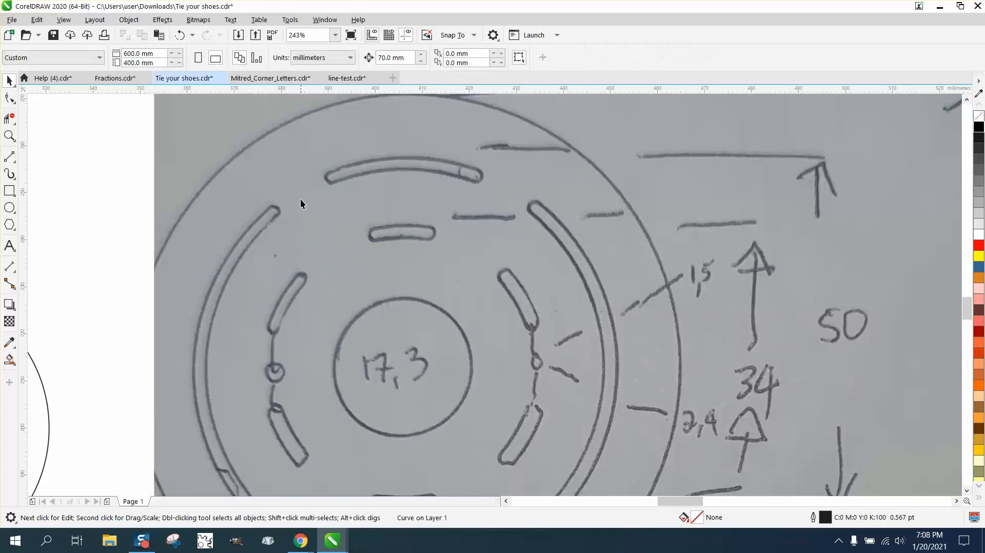
# - Draw a vertical 2-point line about 32 mm long from the concentric circles' center to just above the outermost circle
pyautogui.scroll(-2, 331, 199)
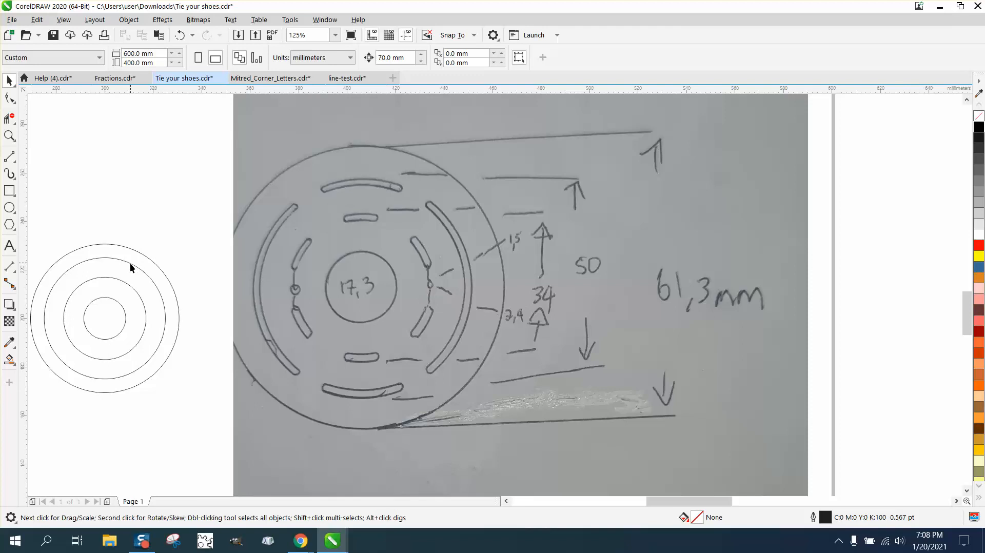
pyautogui.press('z')
pyautogui.rightClick(64, 248)
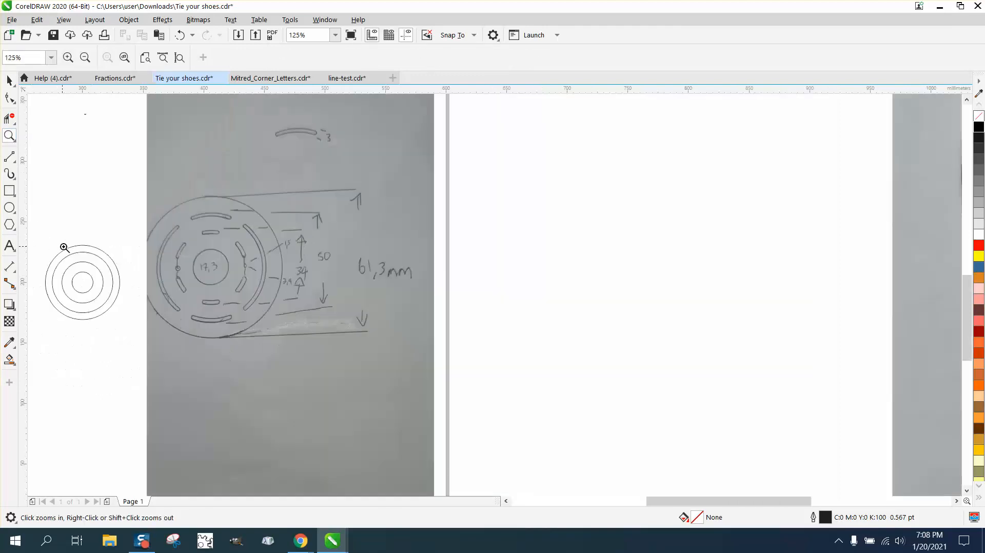
pyautogui.moveTo(48, 241); pyautogui.dragTo(182, 333)
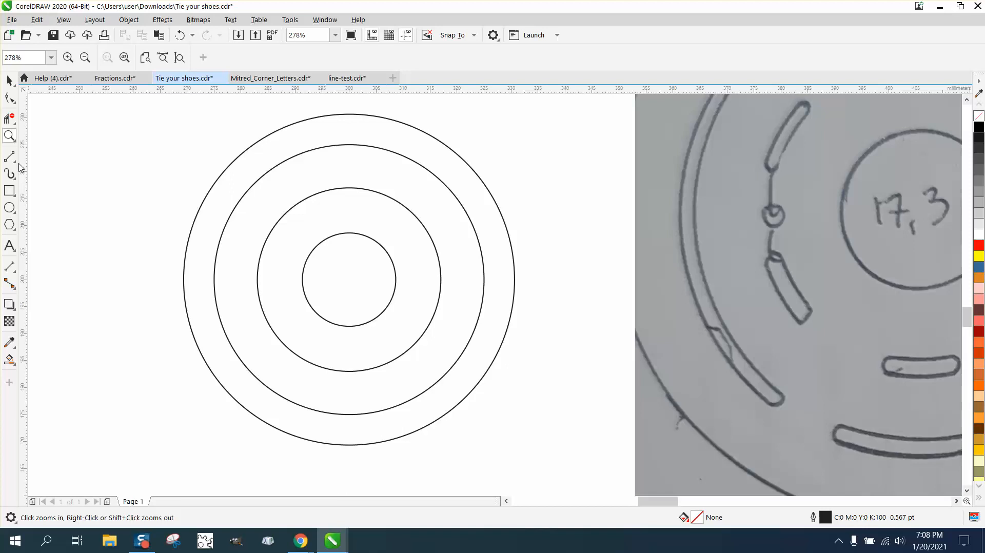
pyautogui.click(15, 162)
pyautogui.click(46, 170)
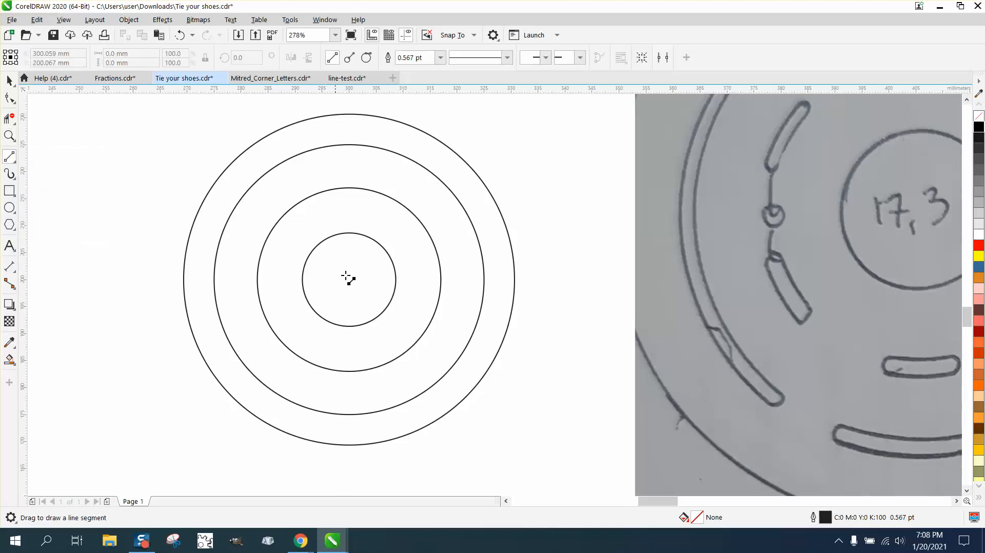
pyautogui.moveTo(349, 280); pyautogui.dragTo(349, 102)
pyautogui.click(10, 81)
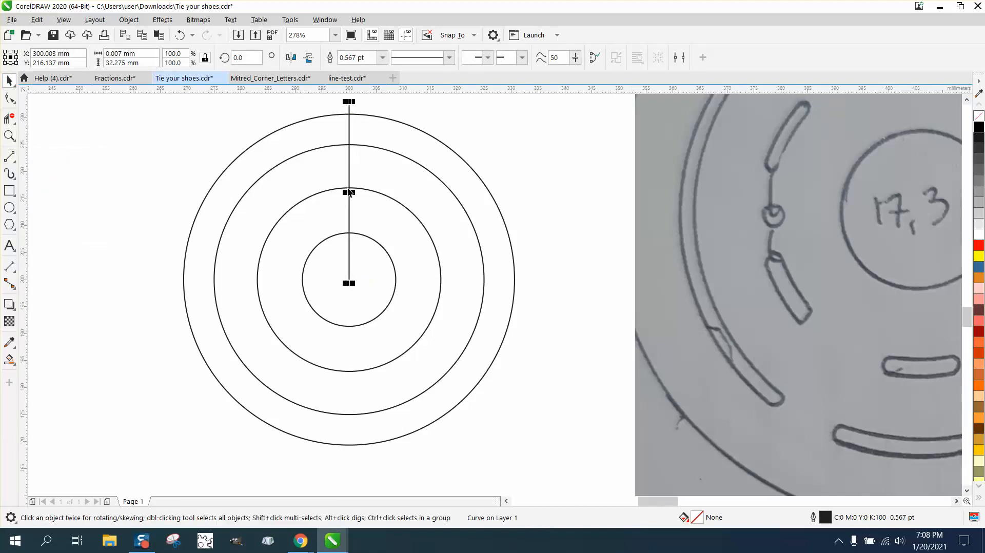
# - Move the vertical line's rotation pivot to the circles' center and rotate the line by 22.5 degrees
pyautogui.click(350, 192)
pyautogui.moveTo(348, 193); pyautogui.dragTo(349, 279)
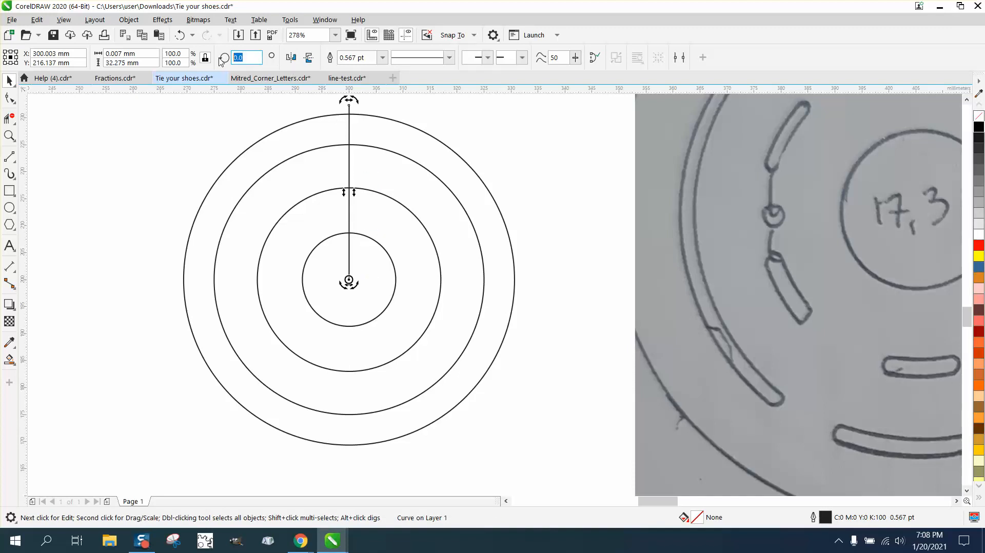
pyautogui.write('22.5')
pyautogui.press('Return')
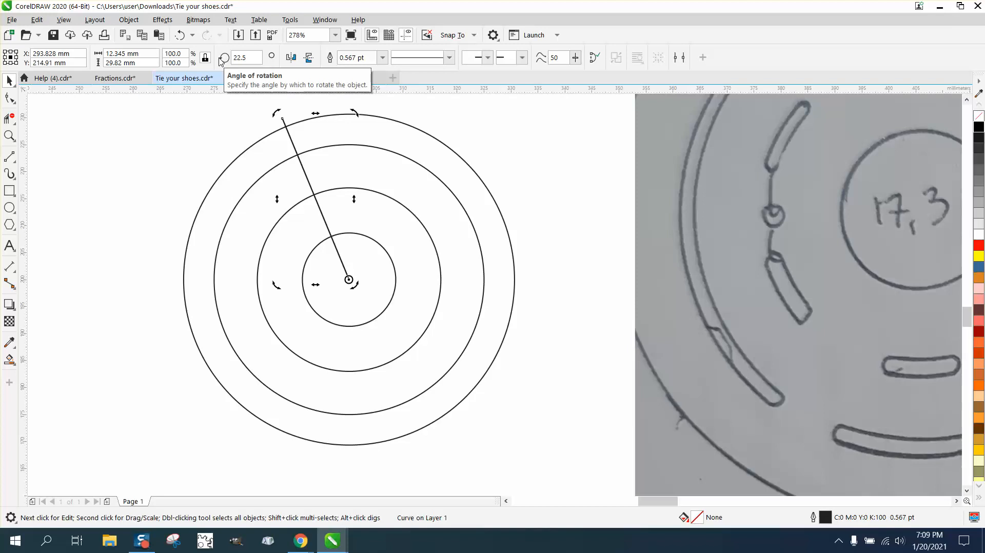
# - Mirror copies of the angled line horizontally and vertically so four lines meet at the circles' center, forming a symmetrical X
pyautogui.click(291, 57)
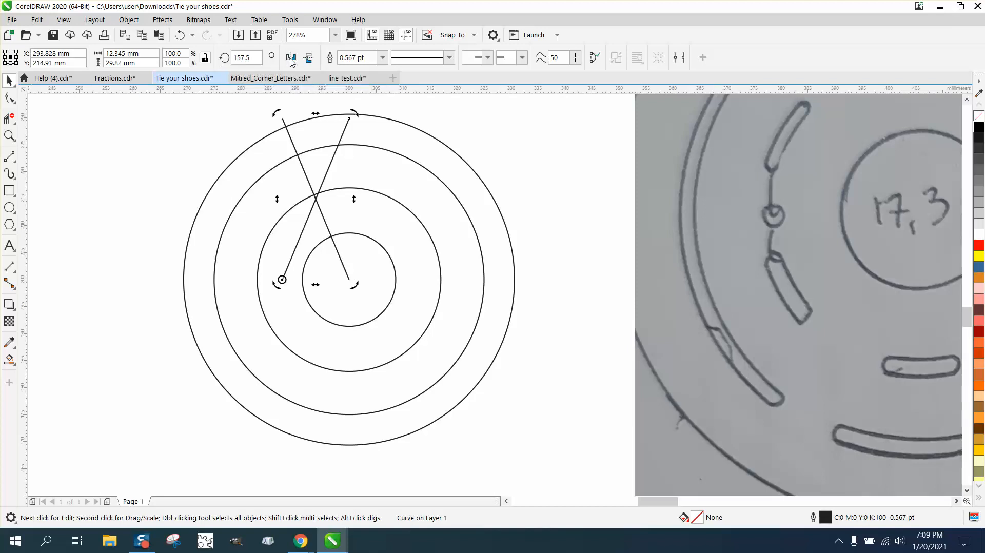
pyautogui.click(289, 266)
pyautogui.moveTo(283, 279); pyautogui.dragTo(350, 281)
pyautogui.moveTo(257, 103); pyautogui.dragTo(477, 315)
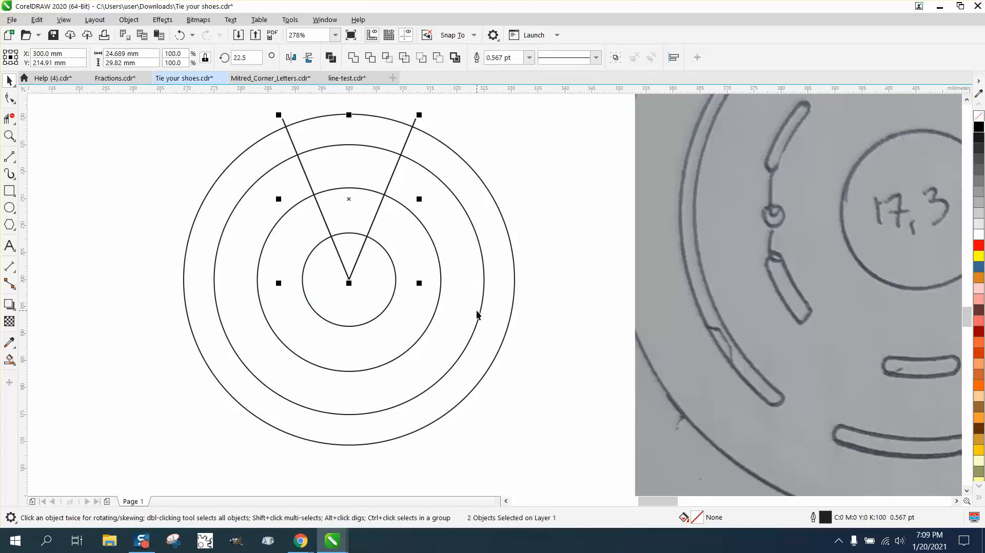
pyautogui.moveTo(349, 116); pyautogui.dragTo(369, 337)
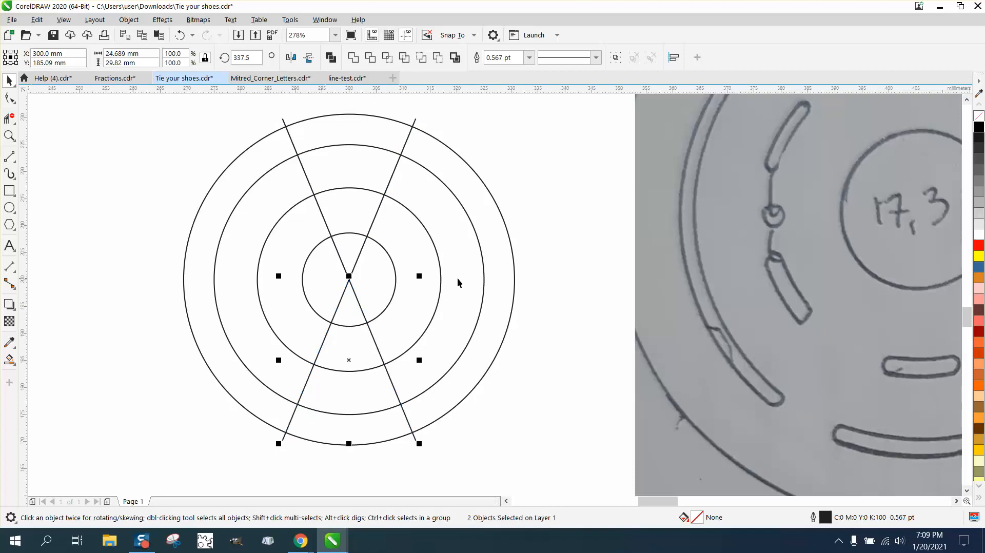
# - Draw a near-horizontal 2-point line about 46 mm long from the sketch's center to just past the long left slot
pyautogui.scroll(-3, 447, 274)
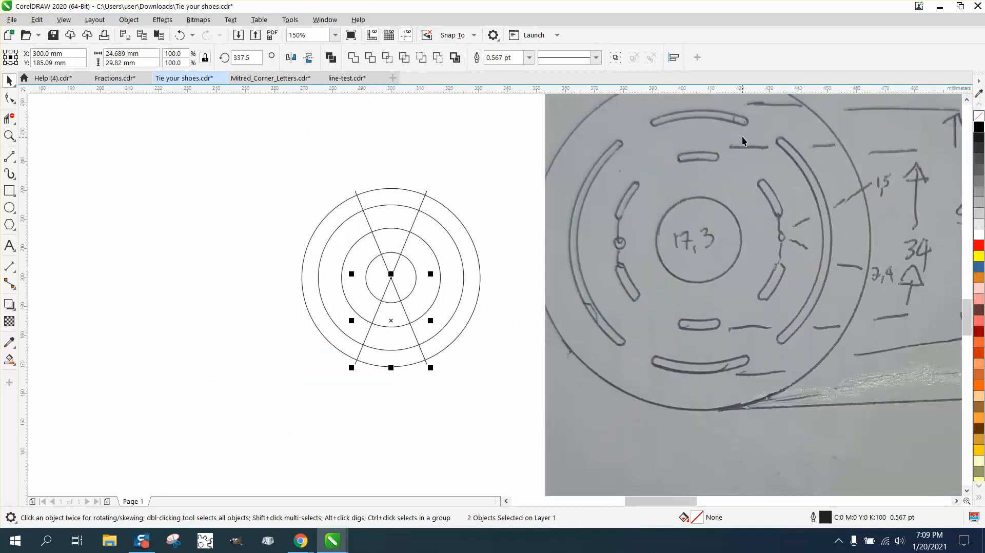
pyautogui.click(10, 136)
pyautogui.click(41, 136)
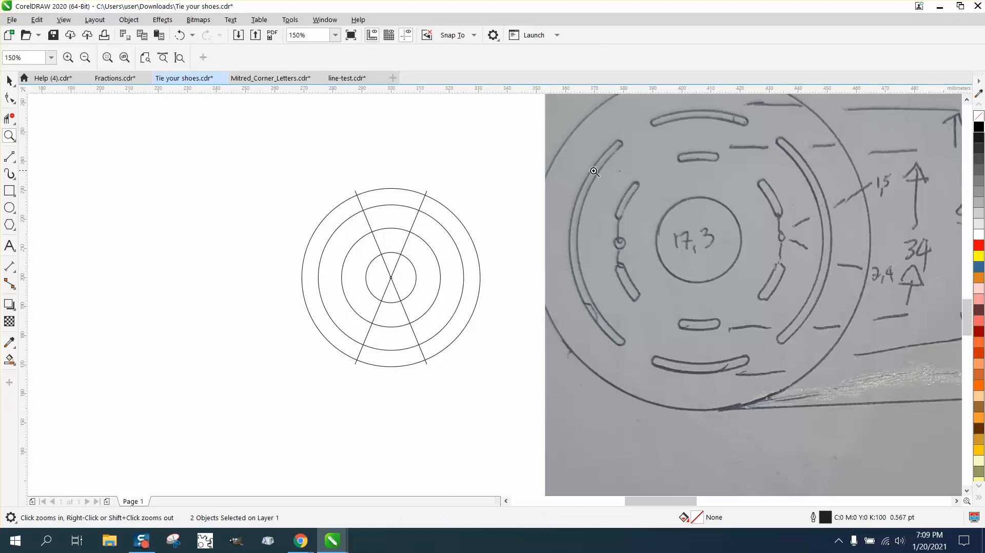
pyautogui.moveTo(467, 109); pyautogui.dragTo(970, 430)
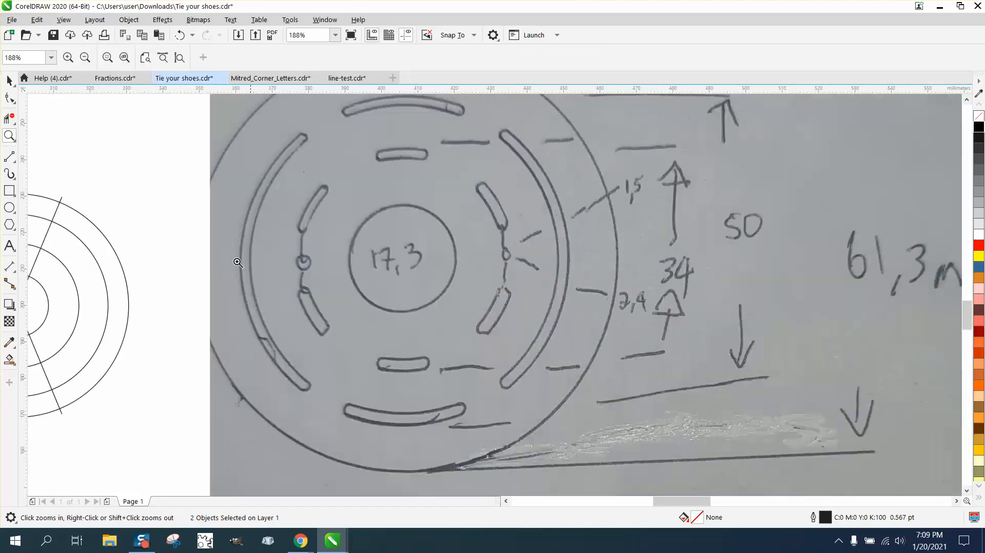
pyautogui.click(12, 159)
pyautogui.click(46, 168)
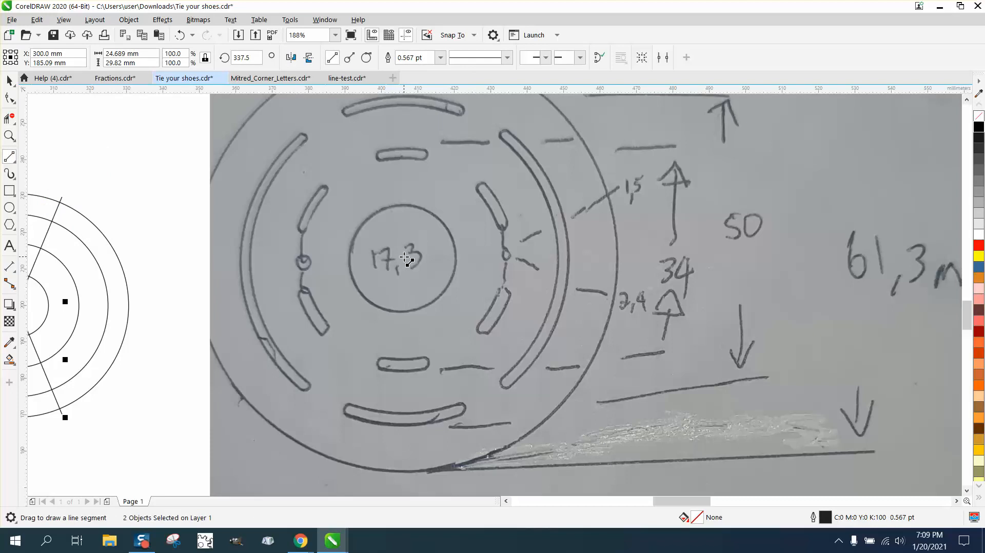
pyautogui.moveTo(405, 258); pyautogui.dragTo(235, 257)
pyautogui.click(10, 81)
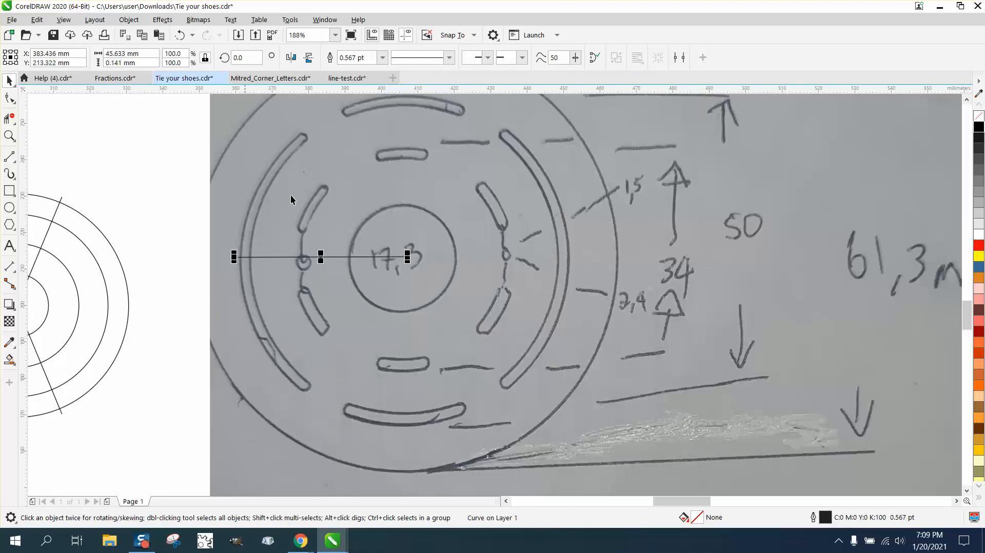
pyautogui.press('F10')
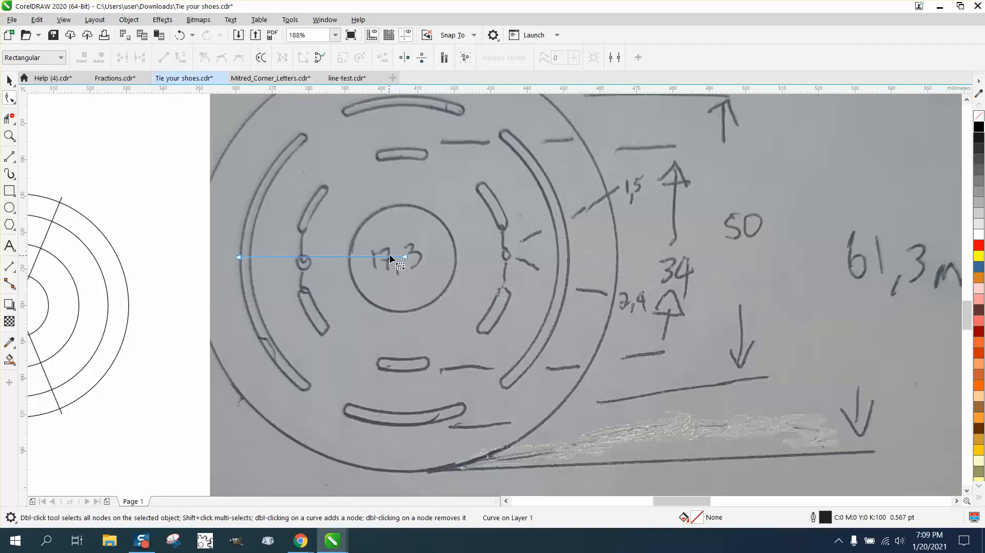
pyautogui.click(10, 80)
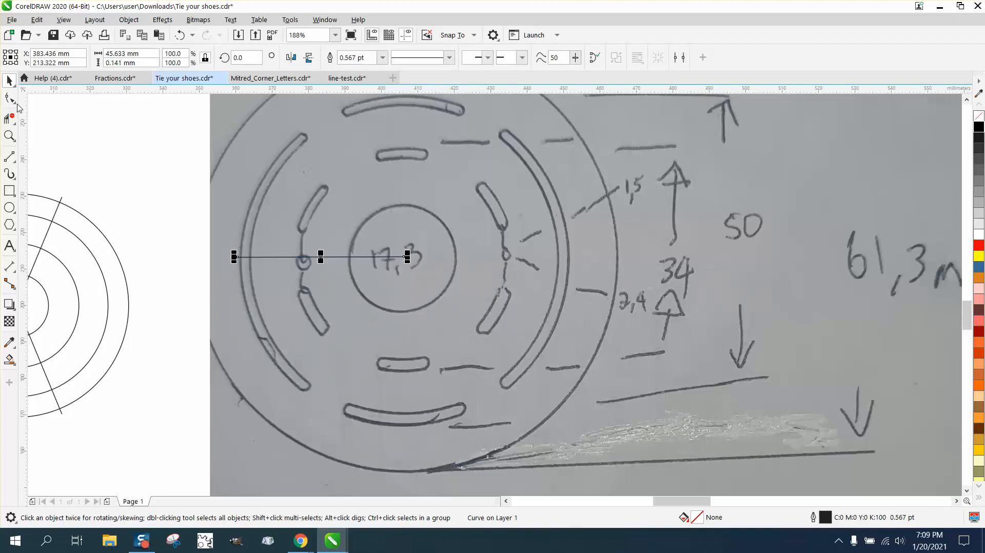
# - Rotate the horizontal line about 54 degrees around the sketch's center so it reaches the lower end of the long left slot
pyautogui.click(319, 257)
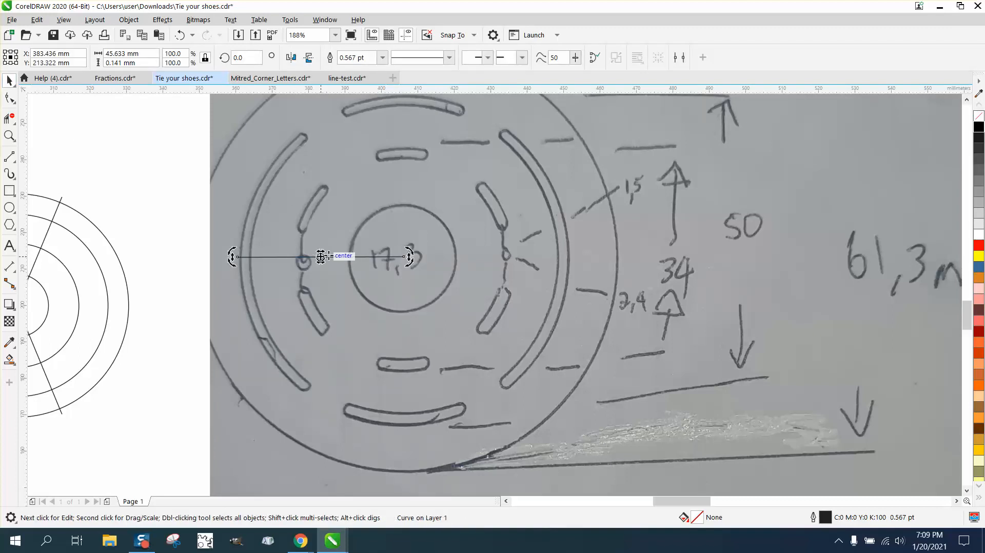
pyautogui.moveTo(340, 256); pyautogui.dragTo(415, 262)
pyautogui.moveTo(233, 256); pyautogui.dragTo(333, 352)
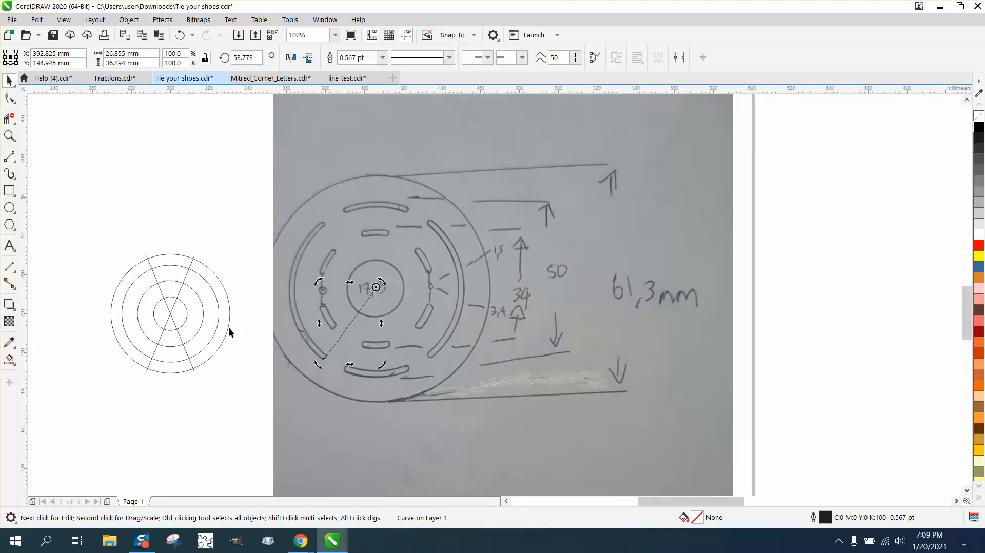
# - Draw a 2-point line from the existing line's node at the sketch's center to the left end of the upper slot
pyautogui.click(9, 136)
pyautogui.moveTo(94, 229); pyautogui.dragTo(367, 441)
pyautogui.scroll(-2, 201, 324)
pyautogui.moveTo(294, 227); pyautogui.dragTo(430, 363)
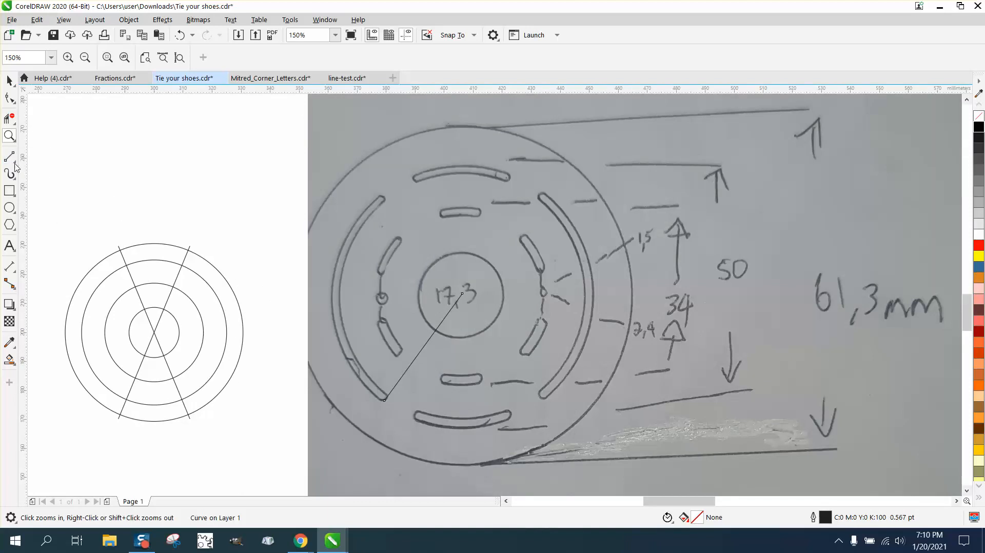
pyautogui.click(9, 157)
pyautogui.click(14, 161)
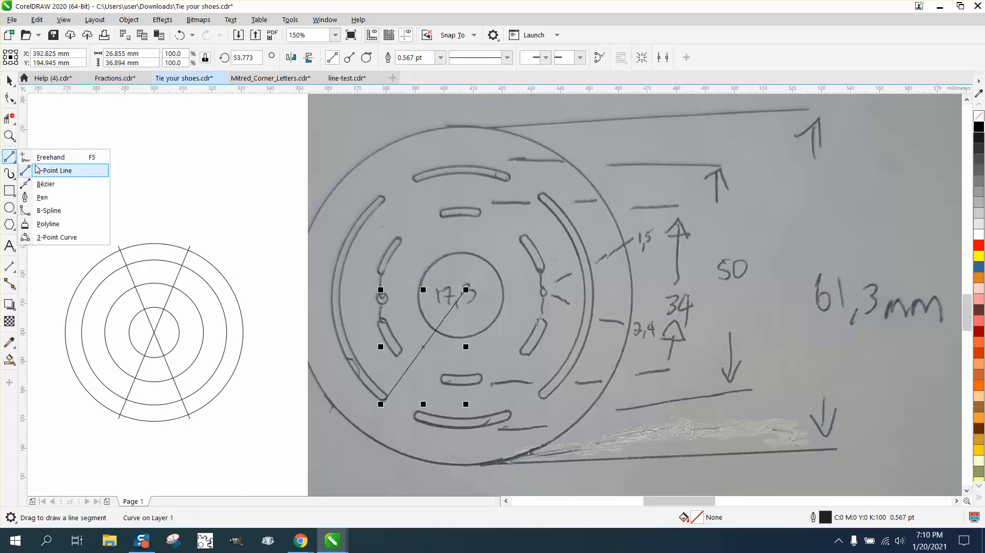
pyautogui.click(45, 171)
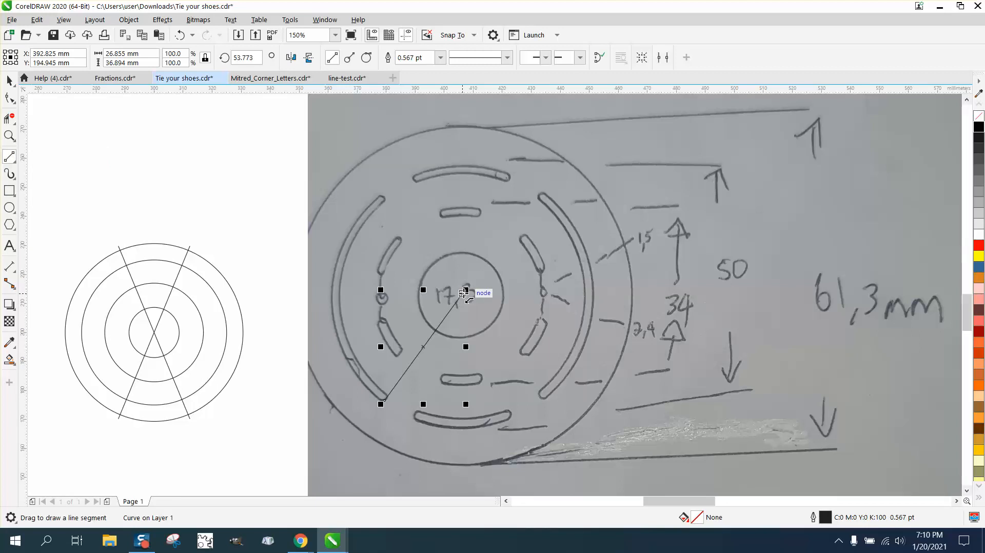
pyautogui.moveTo(465, 290); pyautogui.dragTo(415, 178)
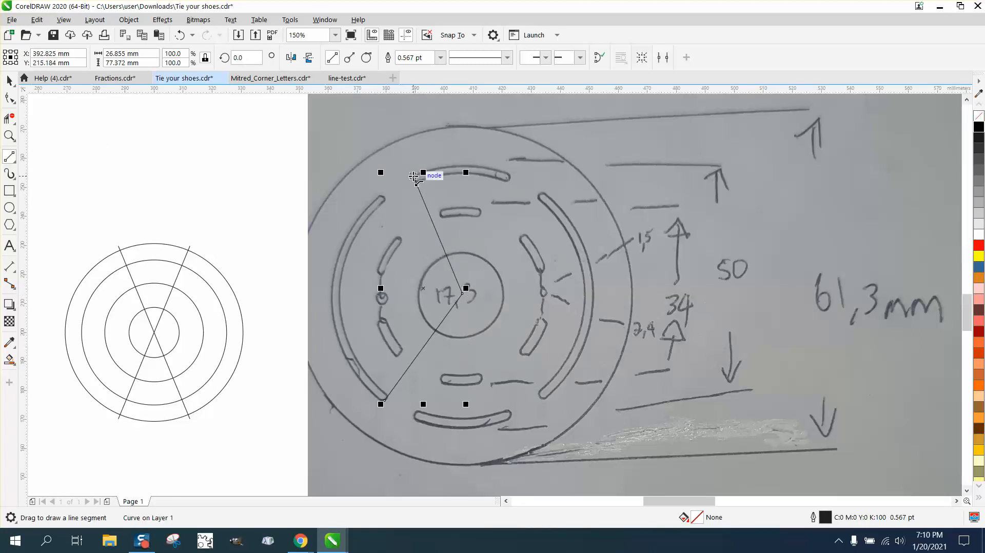
# - Try rotating the joined guide lines about 15 degrees around the sketch's center, and undo the rotation
pyautogui.click(8, 80)
pyautogui.click(434, 219)
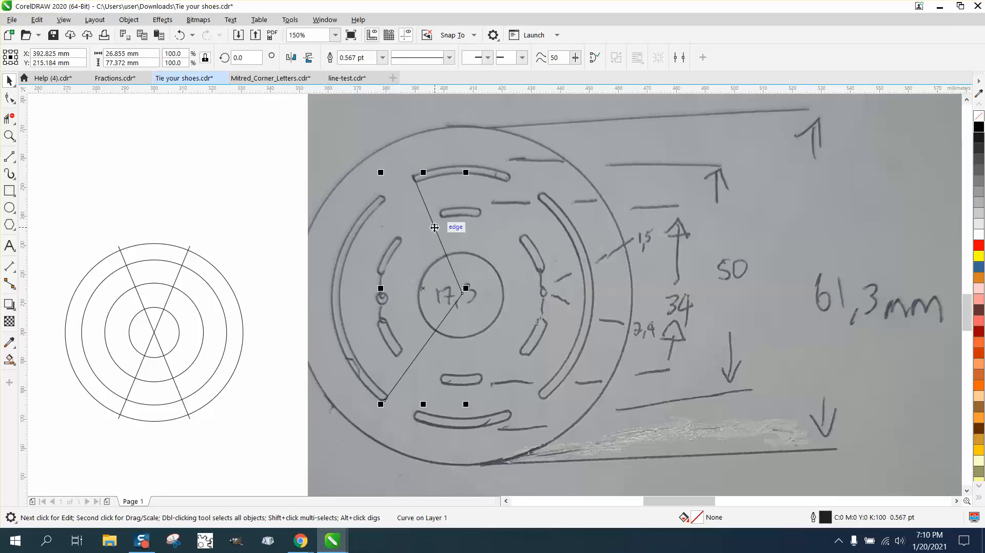
pyautogui.moveTo(468, 170); pyautogui.dragTo(435, 170)
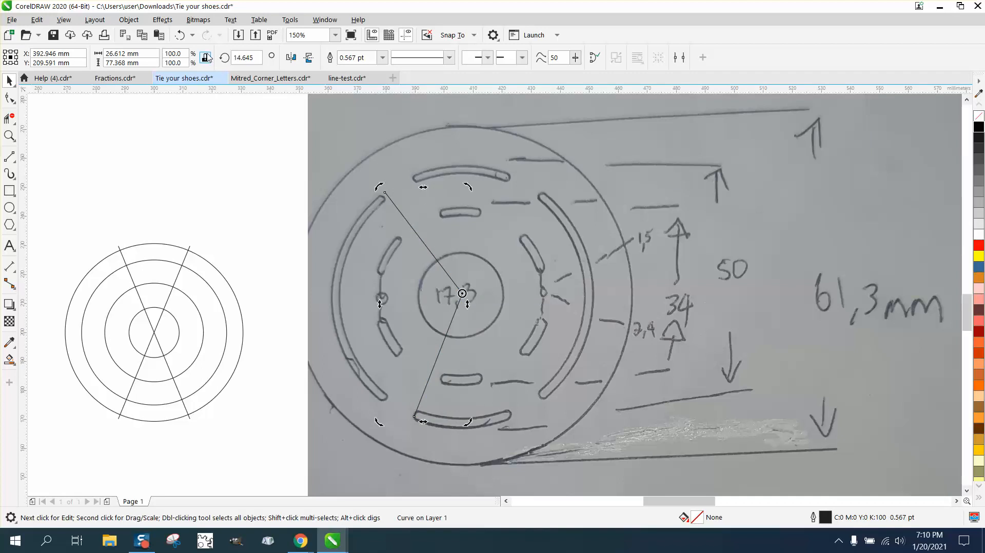
pyautogui.click(180, 35)
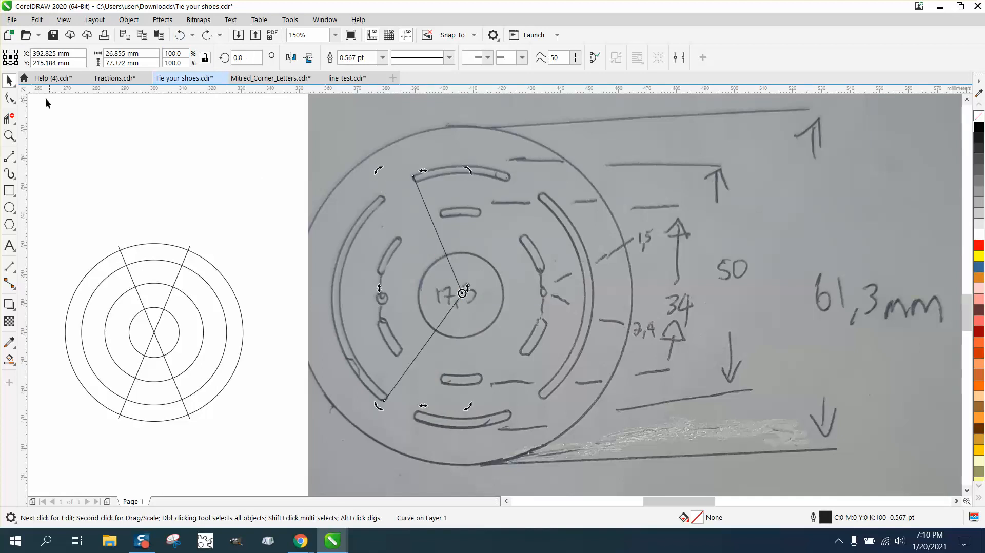
# - Delete the joined guide lines from the hand sketch
pyautogui.click(604, 424)
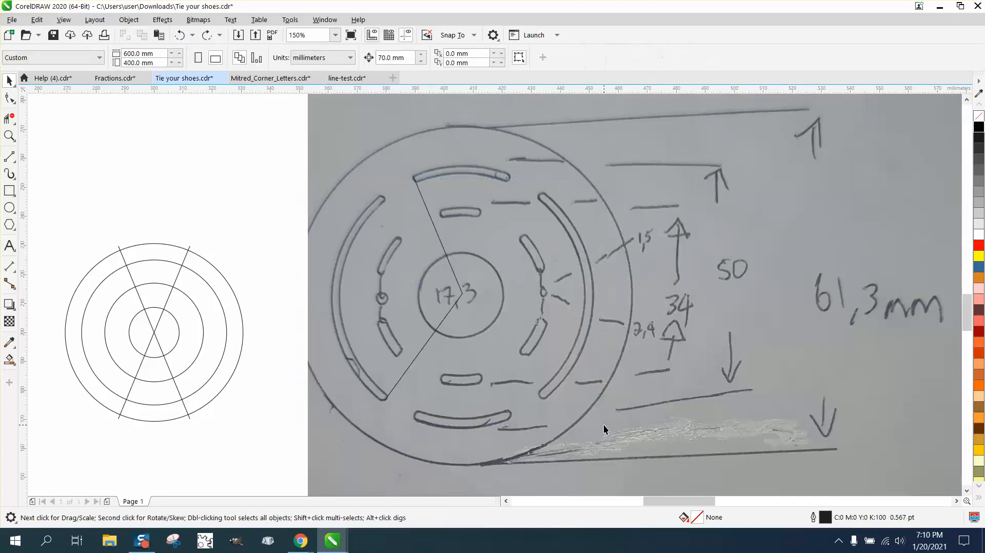
pyautogui.click(467, 289)
pyautogui.press('Delete')
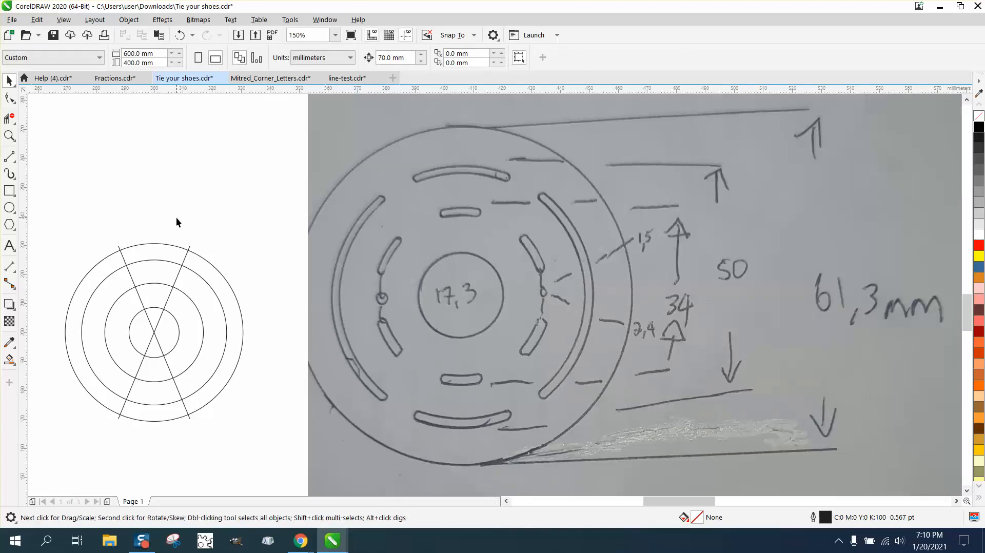
# - Draw a separate 2-point line about 44 mm long from the sketch's center to the left end of the upper slot
pyautogui.click(15, 162)
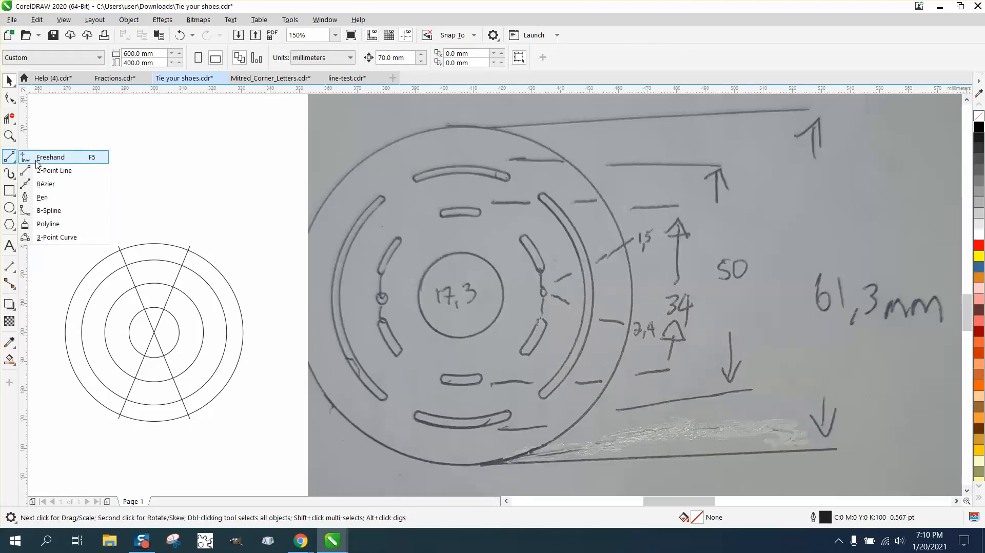
pyautogui.click(41, 170)
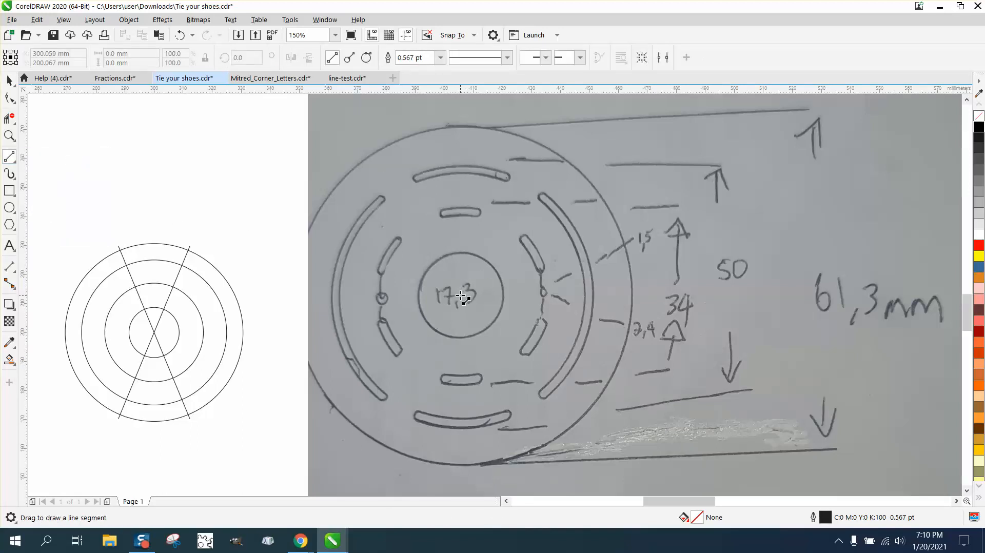
pyautogui.moveTo(463, 297); pyautogui.dragTo(409, 174)
pyautogui.click(9, 80)
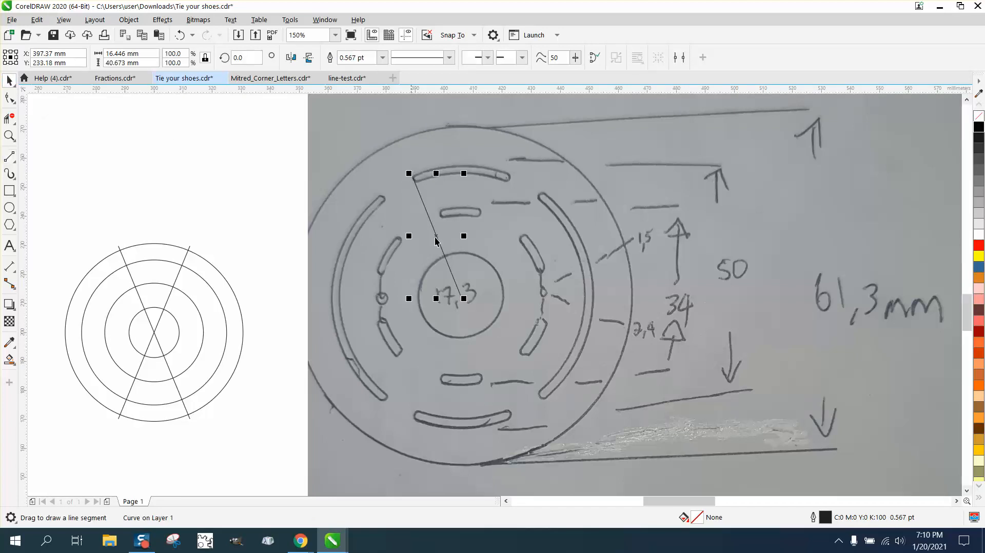
# - Try rotating the line about 10 degrees around the sketch's center toward the long left slot, and delete the line
pyautogui.click(440, 241)
pyautogui.moveTo(436, 236); pyautogui.dragTo(461, 295)
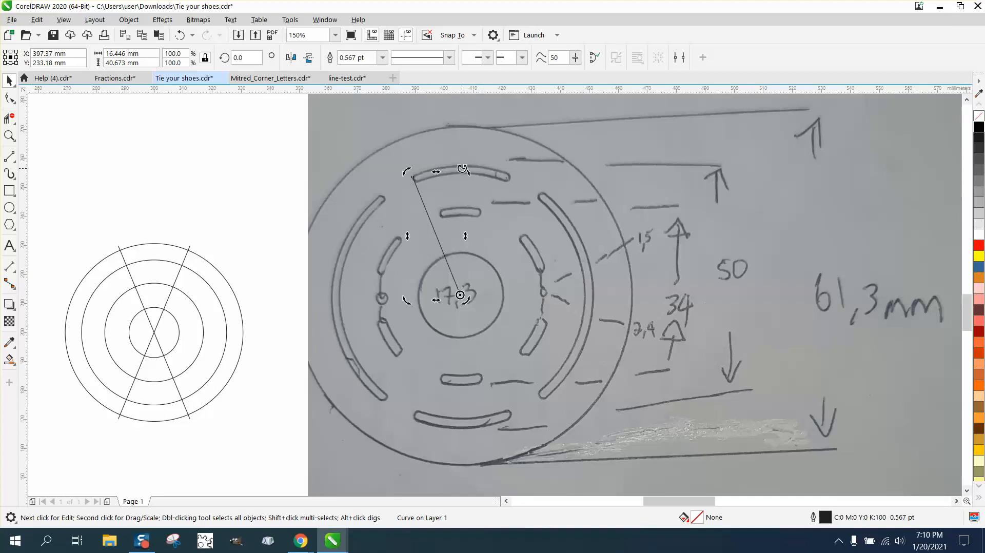
pyautogui.moveTo(465, 171); pyautogui.dragTo(441, 154)
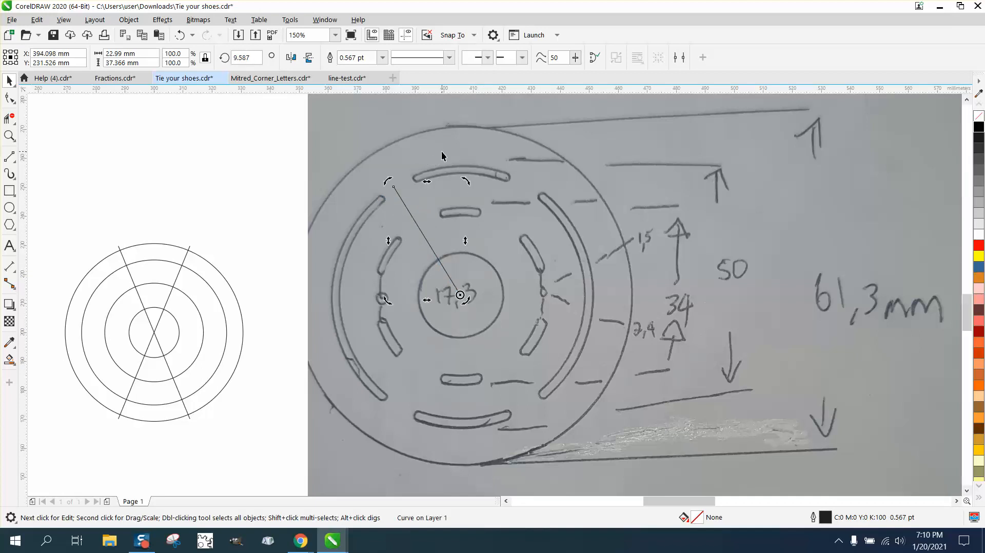
pyautogui.press('Delete')
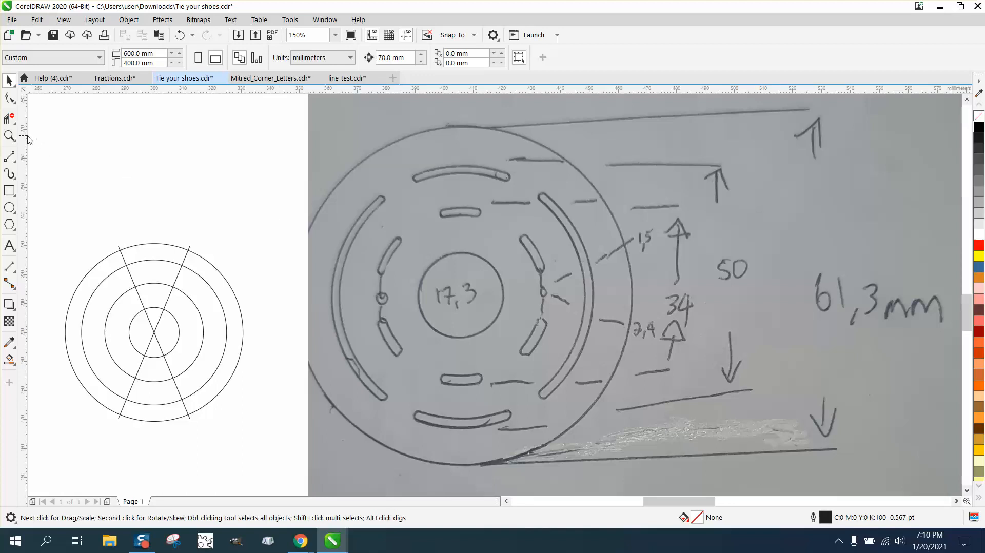
# - Rotate copies of the two upper guide lines 15 degrees outward around the circles' center, to 37.5 and 142.5 degrees
pyautogui.click(10, 135)
pyautogui.moveTo(49, 194); pyautogui.dragTo(373, 456)
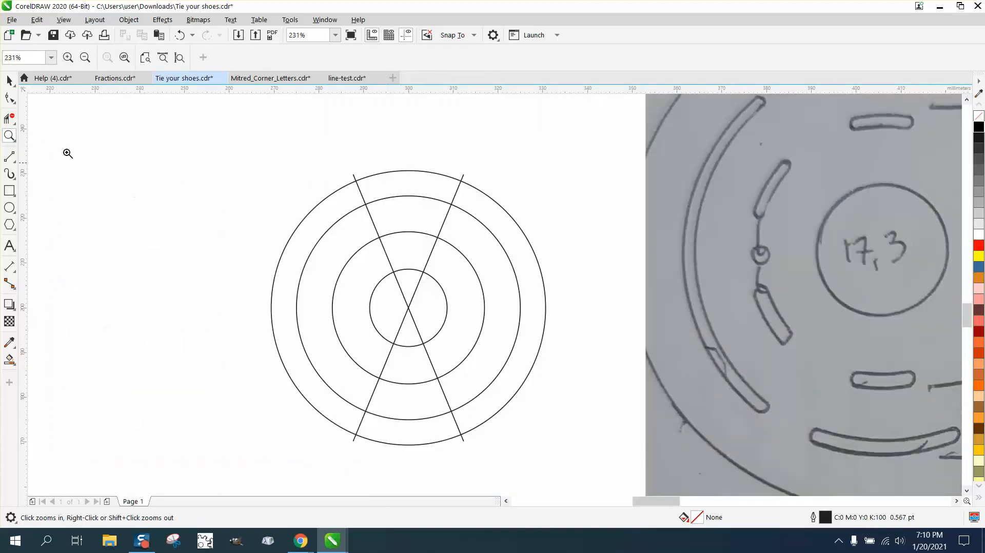
pyautogui.click(9, 81)
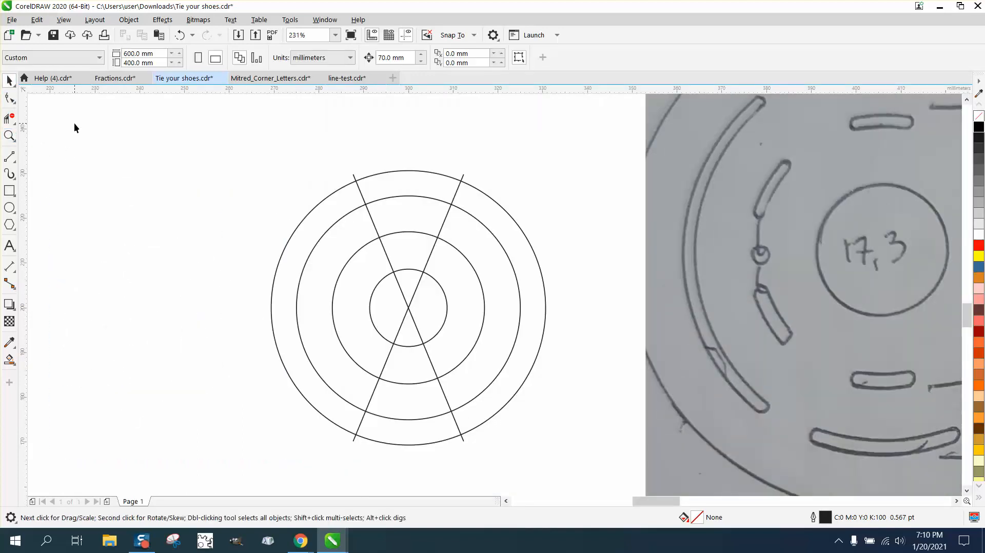
pyautogui.click(360, 193)
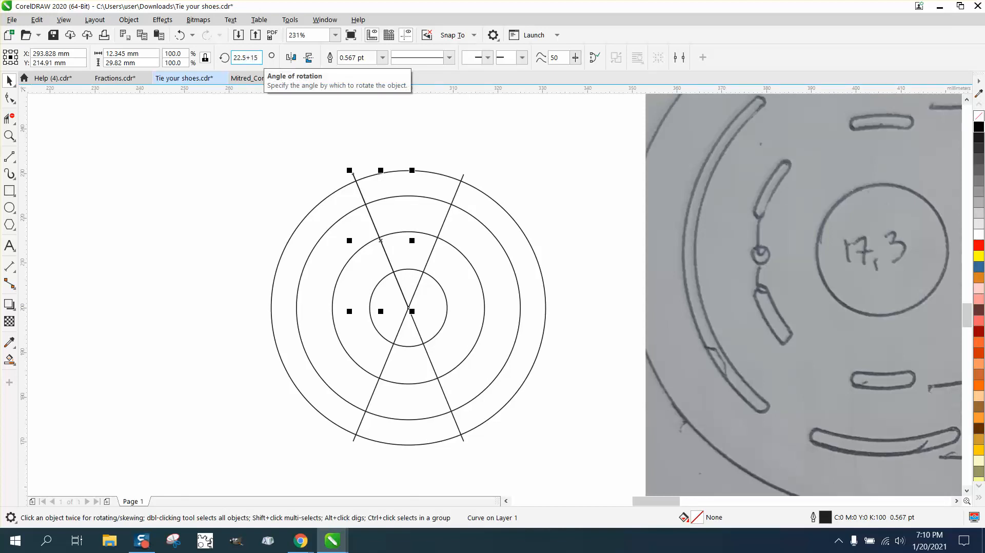
pyautogui.press('Return')
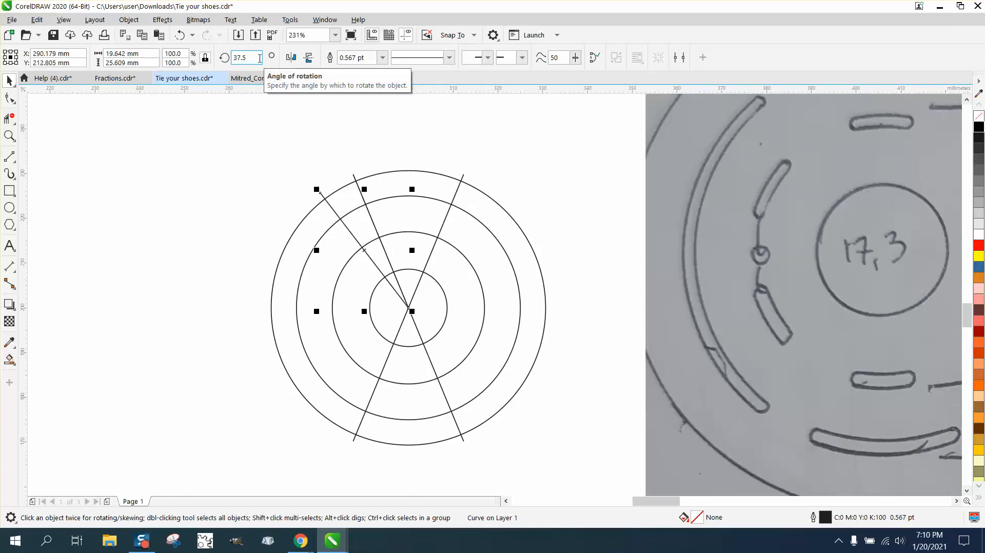
pyautogui.click(463, 178)
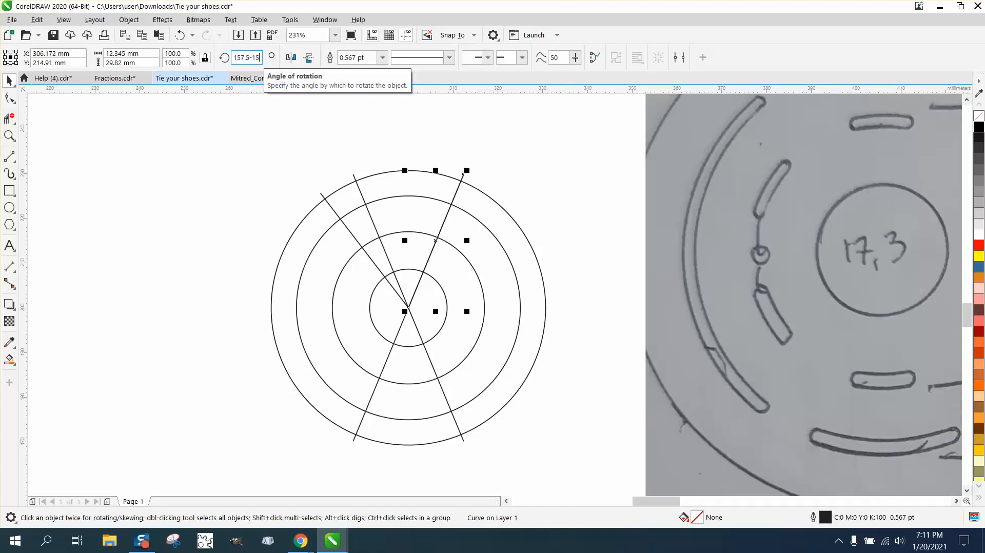
pyautogui.press('Return')
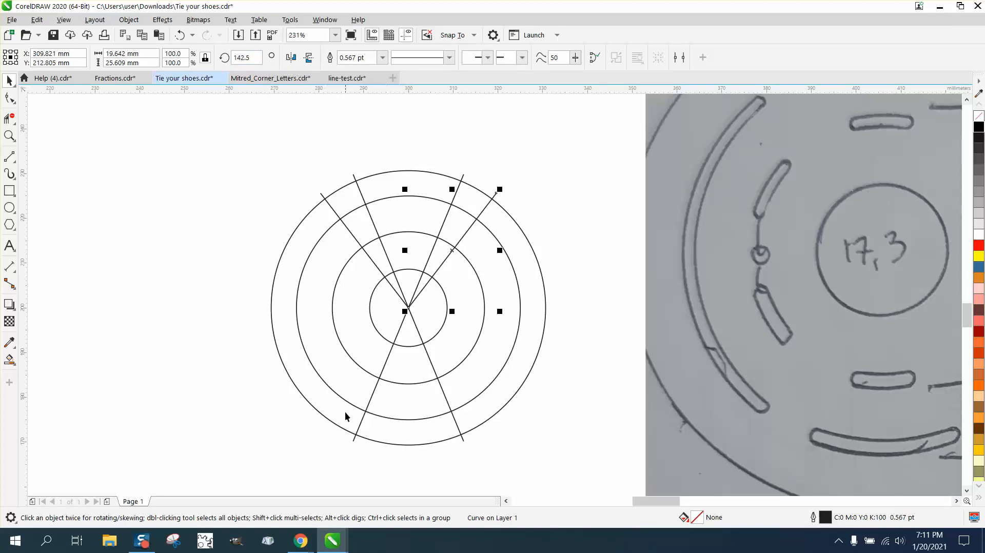
# - Try rotating the lower-left guide line by adding 15 degrees, to 352.5 degrees, and undo the rotation
pyautogui.click(353, 443)
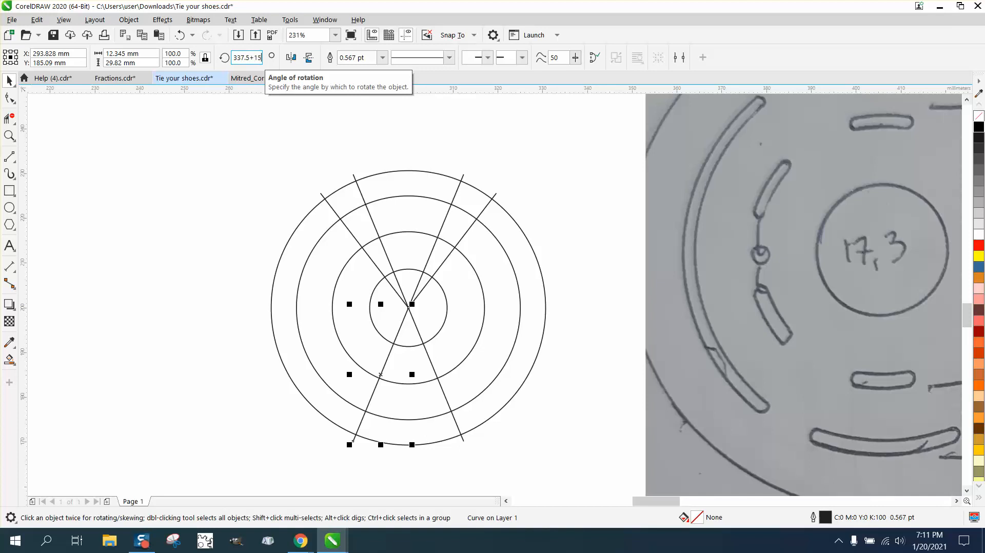
pyautogui.press('Return')
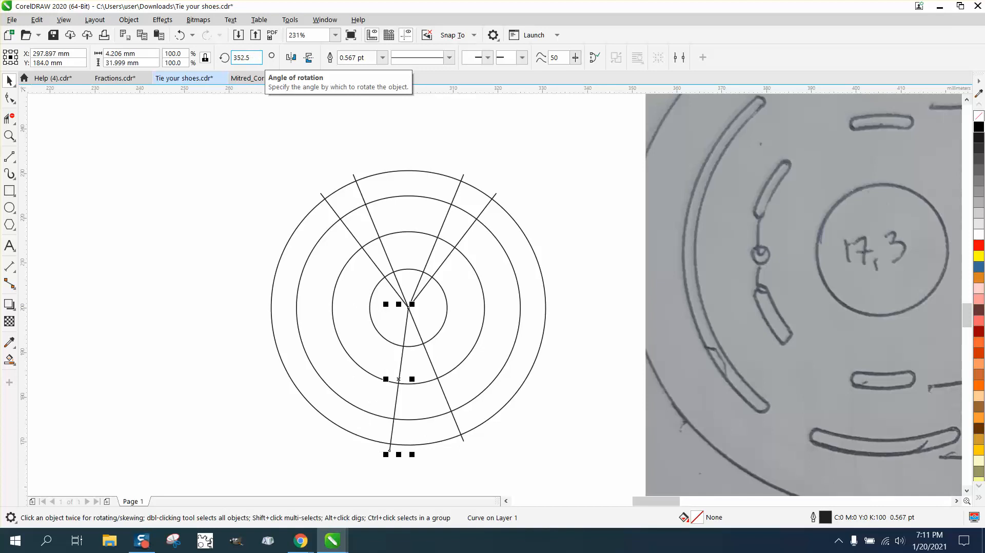
pyautogui.click(179, 36)
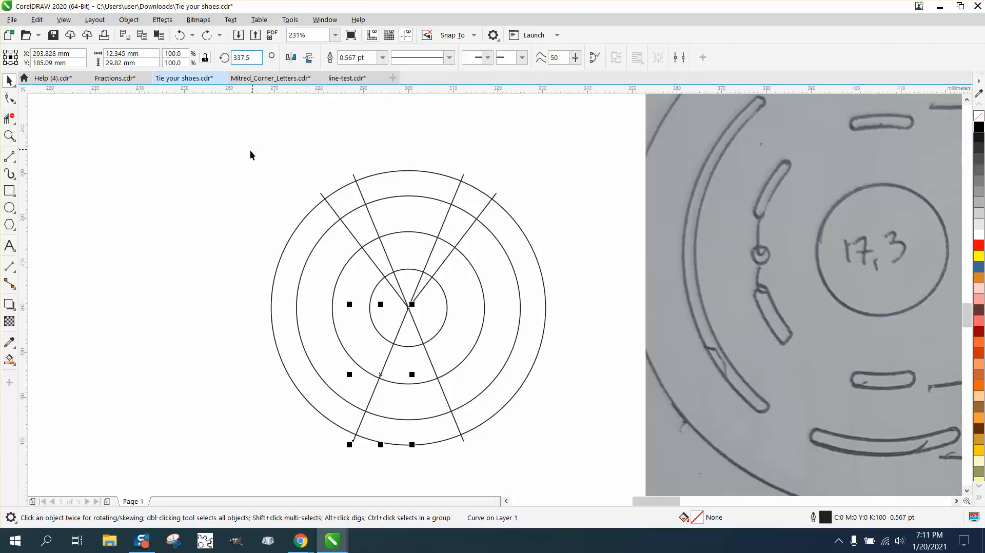
# - Rotate a copy of the lower-left guide line 15 degrees outward around the circles' center, to 322.5 degrees
pyautogui.click(332, 268)
pyautogui.click(402, 328)
pyautogui.click(259, 58)
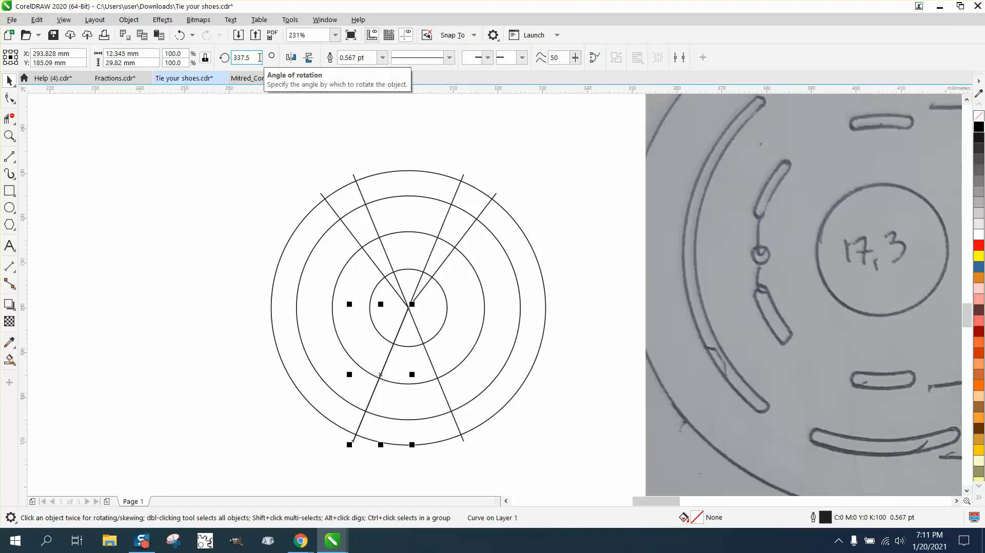
pyautogui.write('-15')
pyautogui.press('Return')
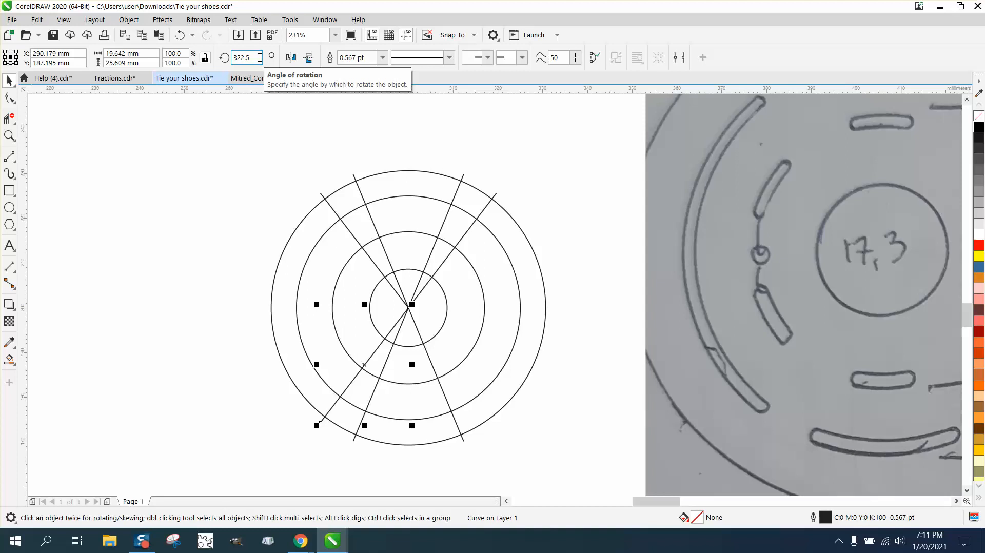
# - Try rotating a copy of the lower-right guide line to 187.5 degrees, and undo the rotation
pyautogui.click(431, 365)
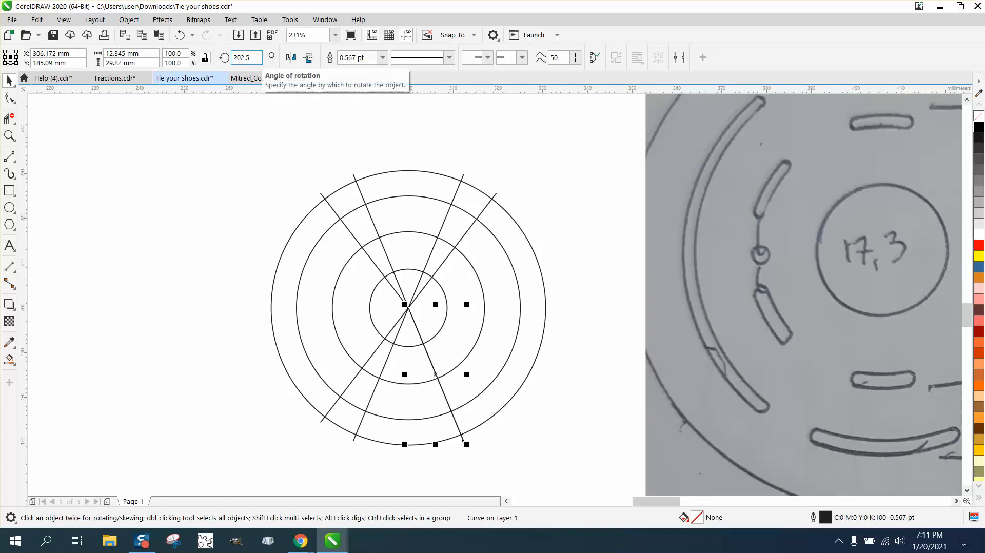
pyautogui.press('Return')
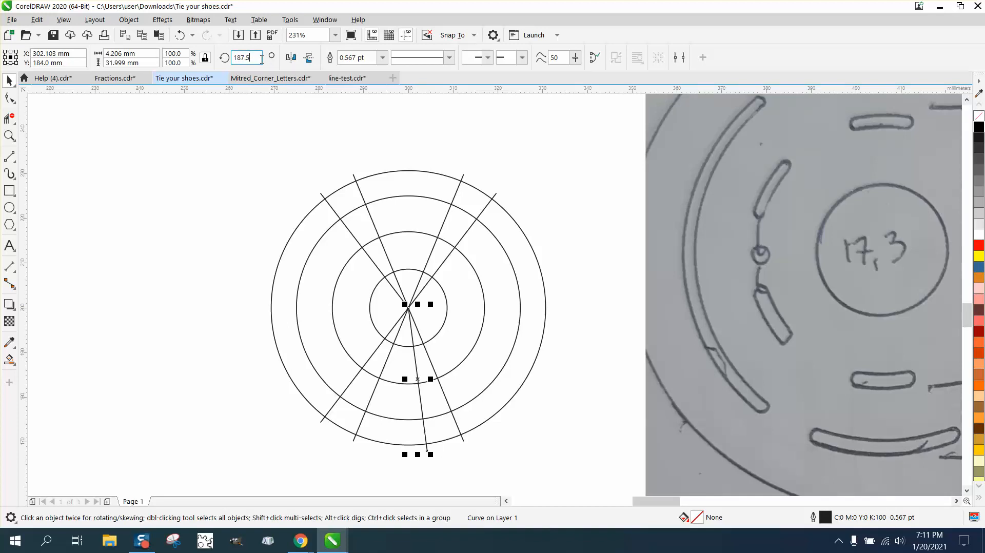
pyautogui.click(187, 35)
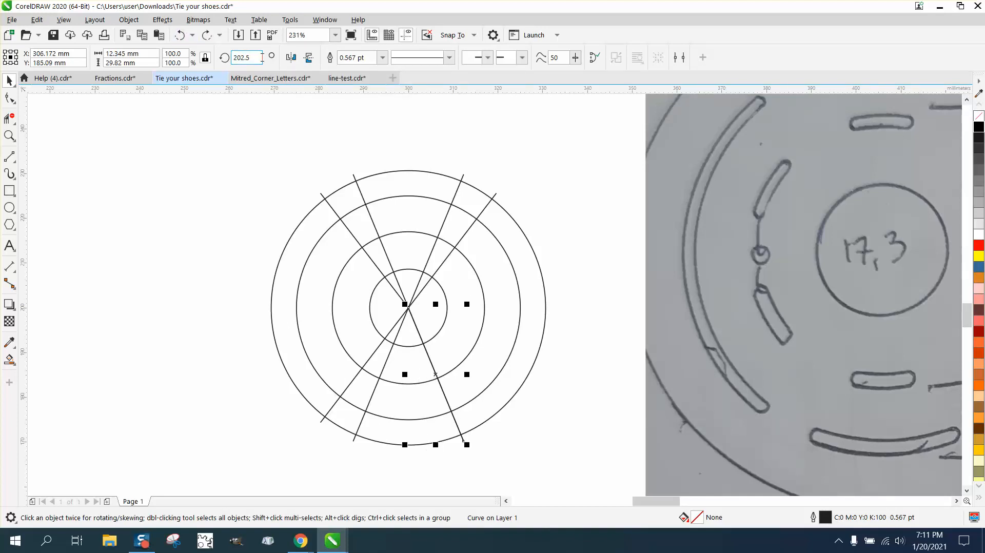
# - Rotate the copied lower-right guide line 15 degrees outward around the circles' center, to 217.5 degrees
pyautogui.write('5')
pyautogui.press('Return')
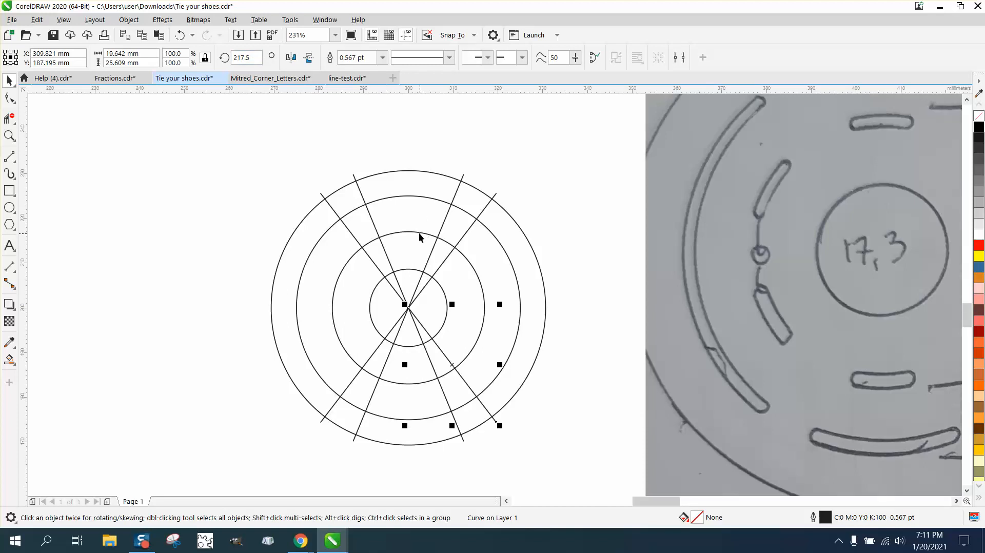
# - Delete the four segments of the 50 mm circle between neighbouring guide lines, using Virtual Segment Delete
pyautogui.click(9, 118)
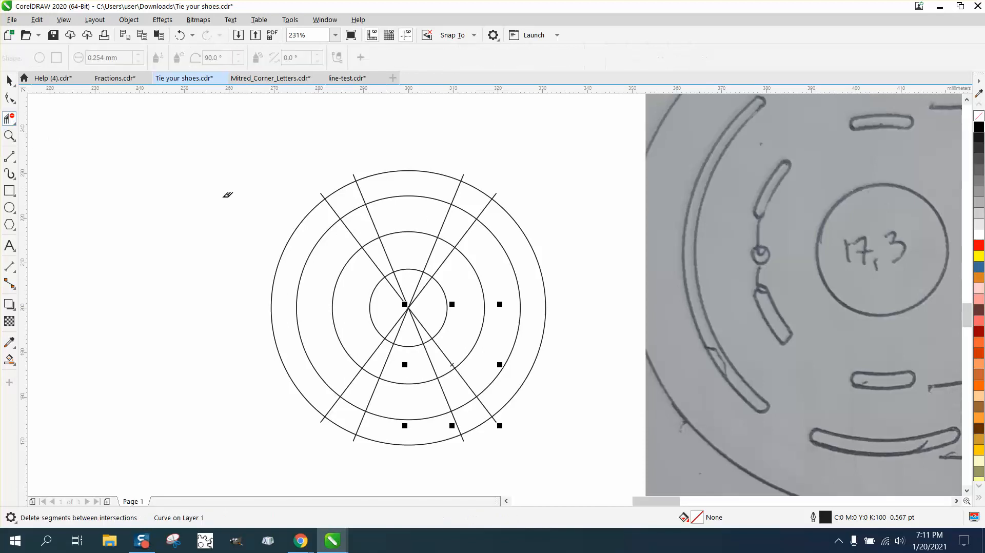
pyautogui.click(353, 209)
pyautogui.click(464, 211)
pyautogui.click(469, 400)
pyautogui.click(355, 402)
pyautogui.click(10, 81)
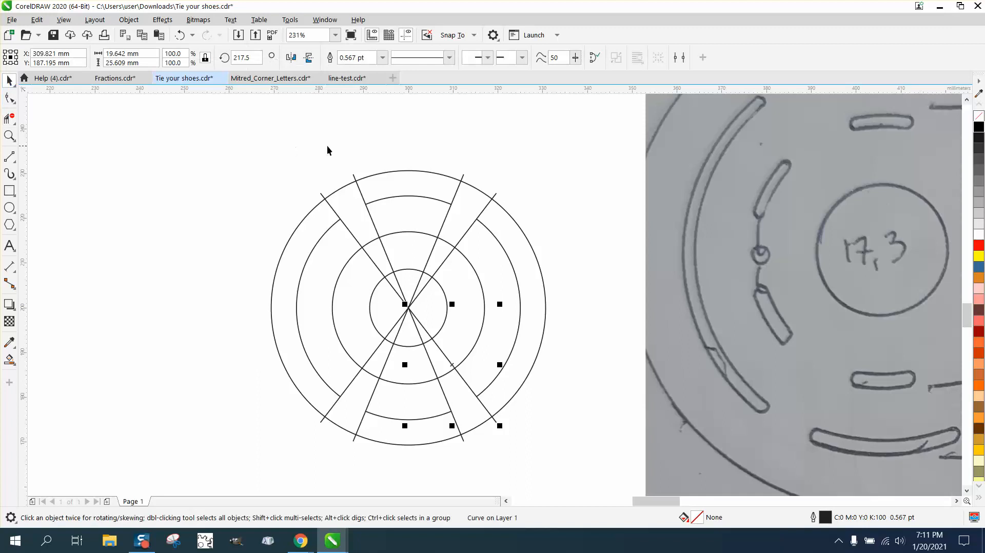
# - Nudge all eight guide lines 70 mm to the left, clear of the concentric circles
pyautogui.click(368, 210)
pyautogui.press('Left')
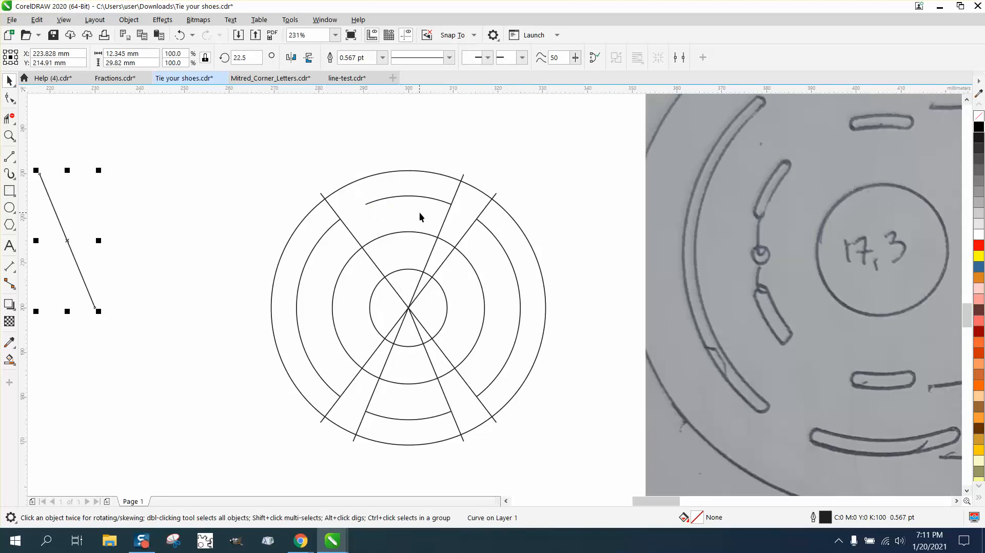
pyautogui.click(448, 212)
pyautogui.press('Left')
pyautogui.click(470, 226)
pyautogui.press('Left')
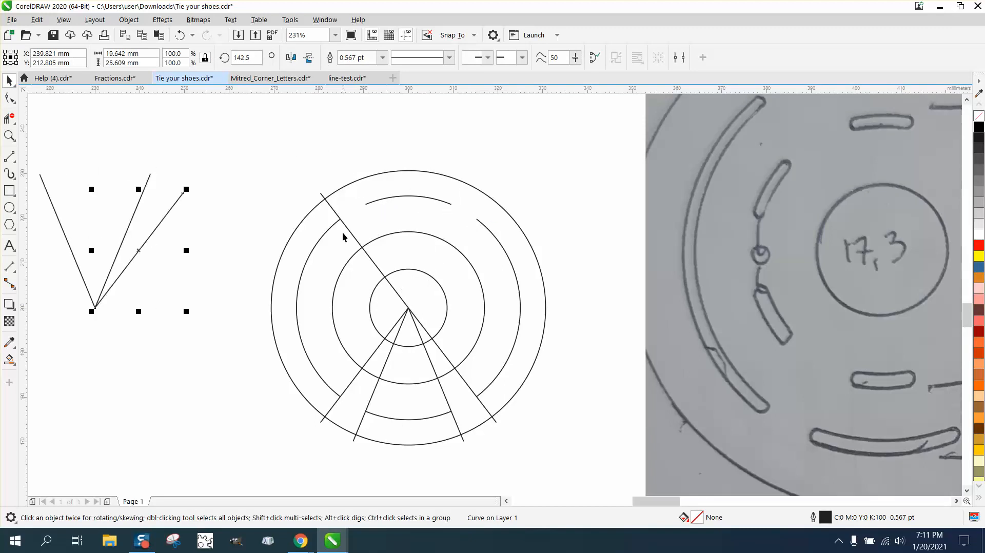
pyautogui.click(352, 234)
pyautogui.press('Left')
pyautogui.click(388, 355)
pyautogui.press('Left')
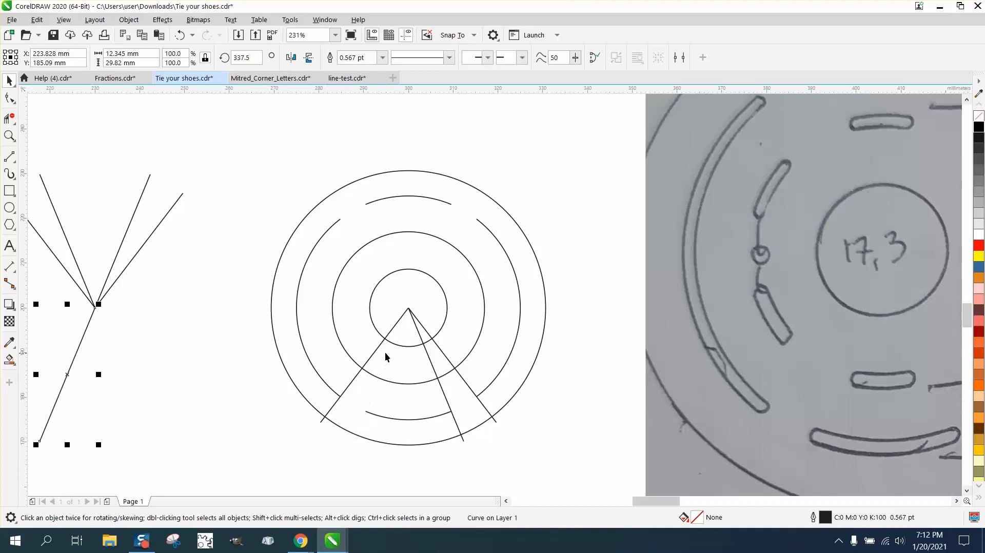
pyautogui.click(379, 346)
pyautogui.press('Left')
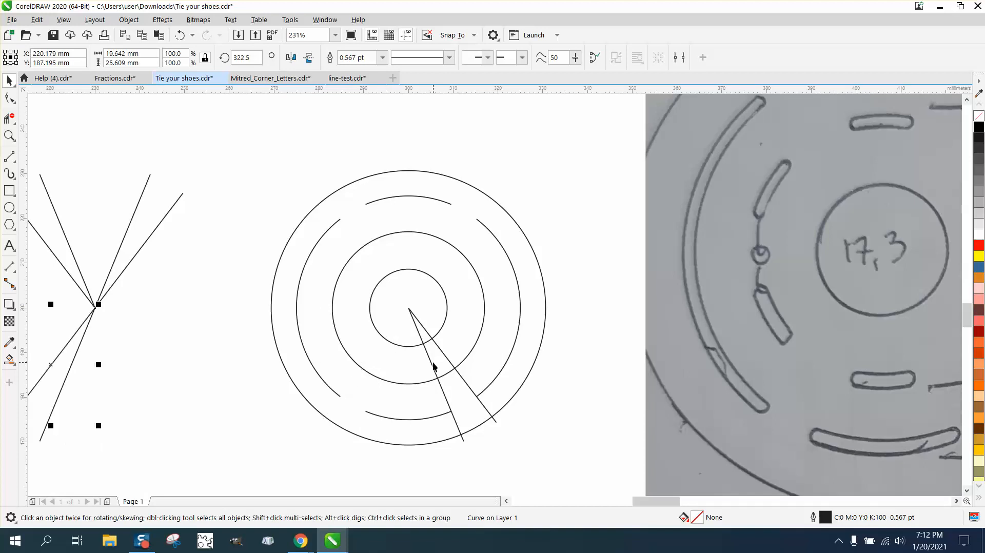
pyautogui.click(433, 366)
pyautogui.press('Left')
pyautogui.click(442, 356)
pyautogui.press('Left')
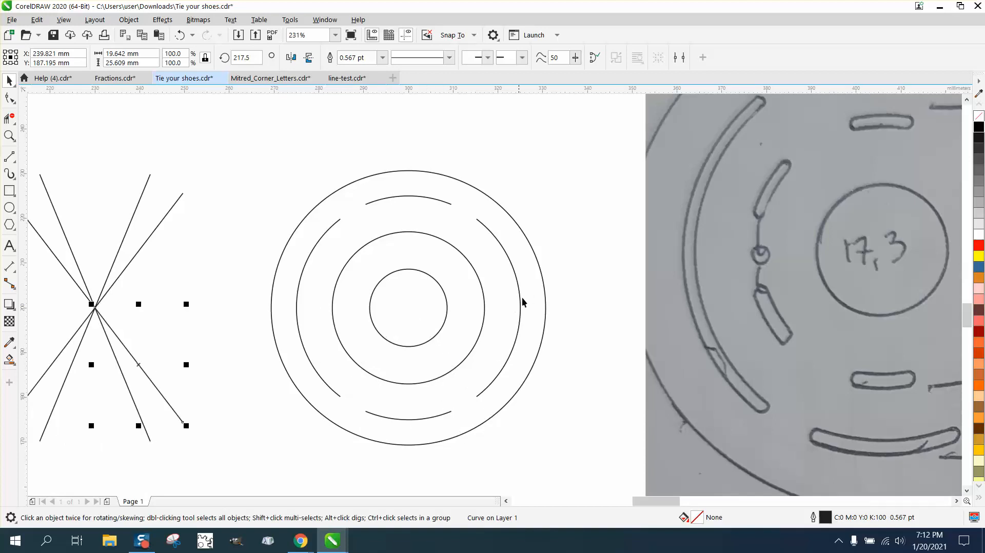
# - Try changing the outline width of the four slot arcs cut from the 50 mm circle
pyautogui.click(520, 292)
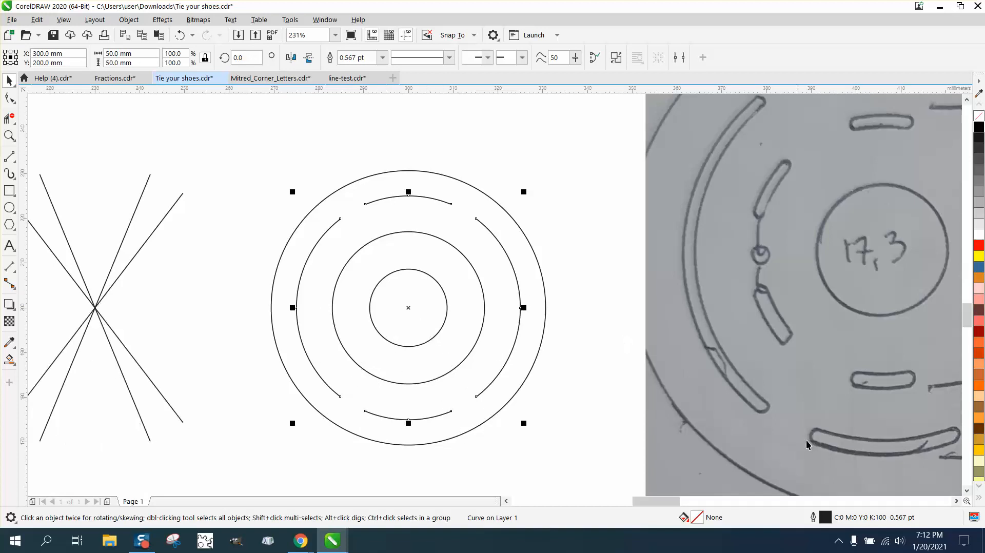
pyautogui.doubleClick(825, 519)
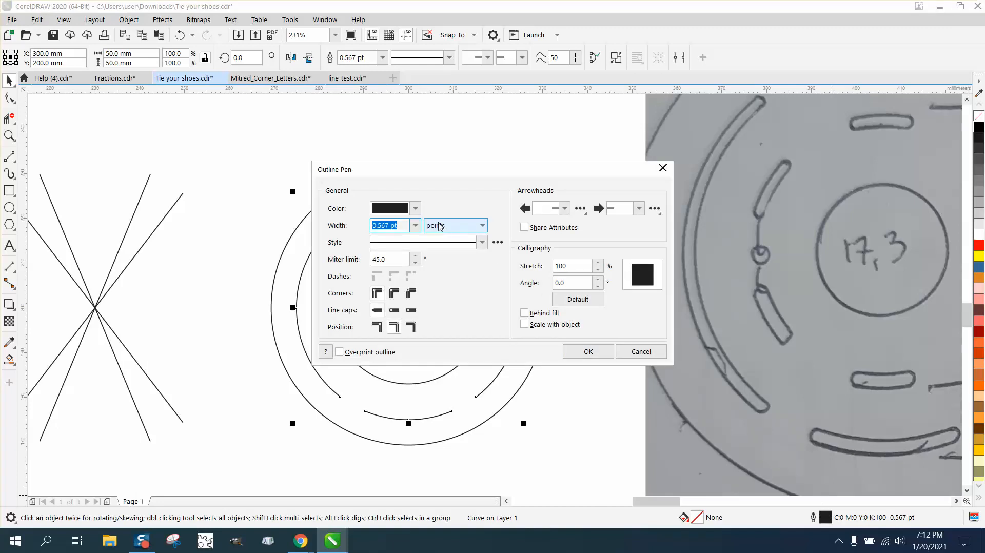
pyautogui.click(416, 225)
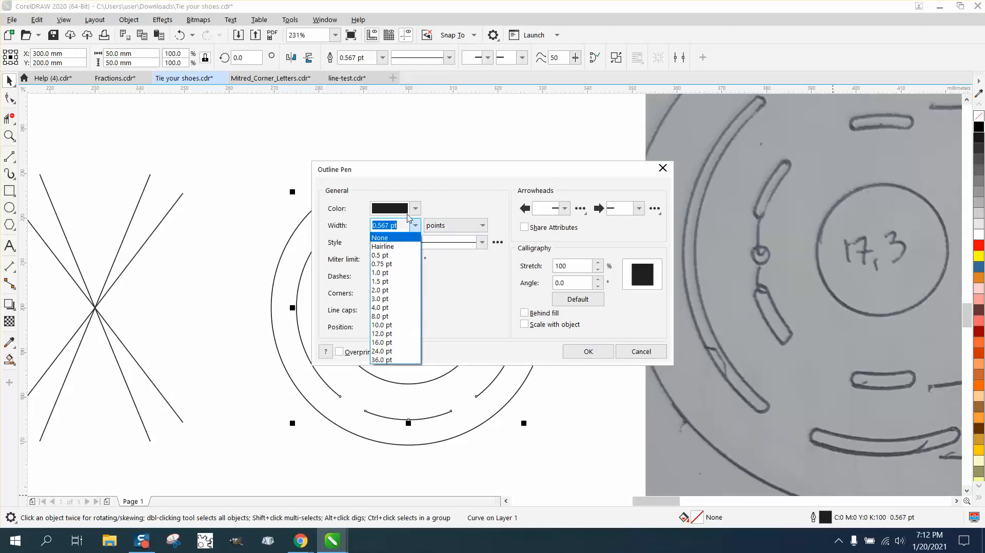
pyautogui.moveTo(404, 226); pyautogui.dragTo(320, 223)
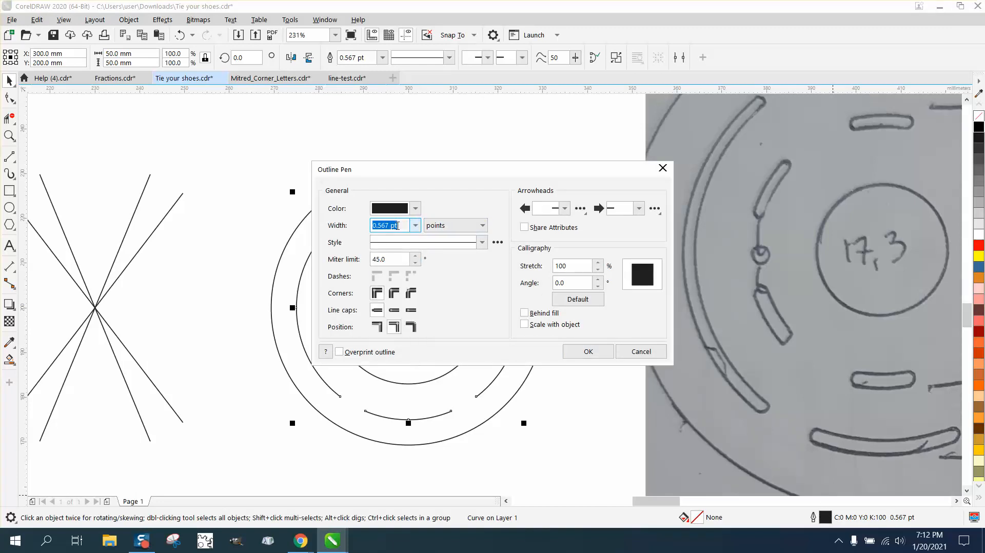
pyautogui.write('6t')
pyautogui.press('Return')
pyautogui.click(508, 204)
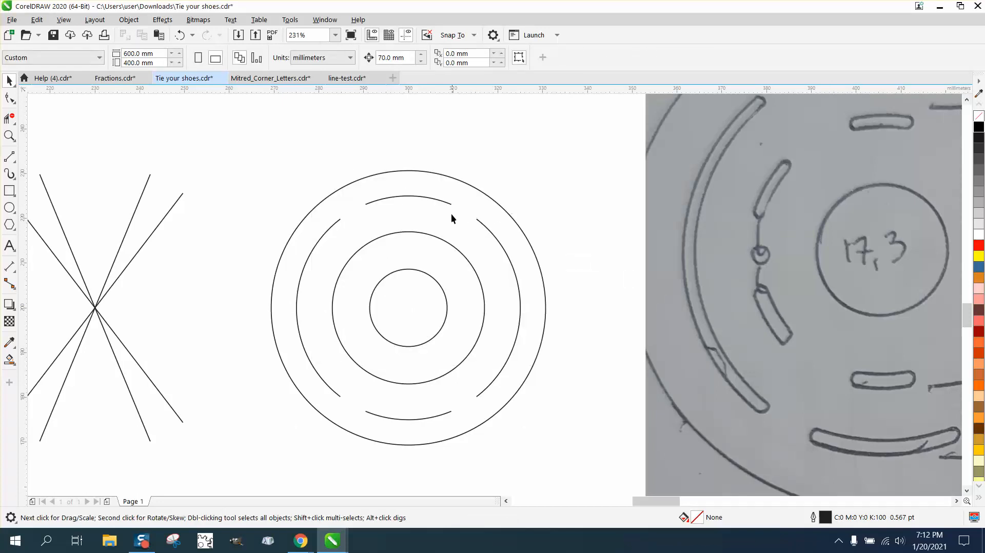
# - Open the Outline Pen settings for the 61.3 mm outer circle
pyautogui.click(449, 205)
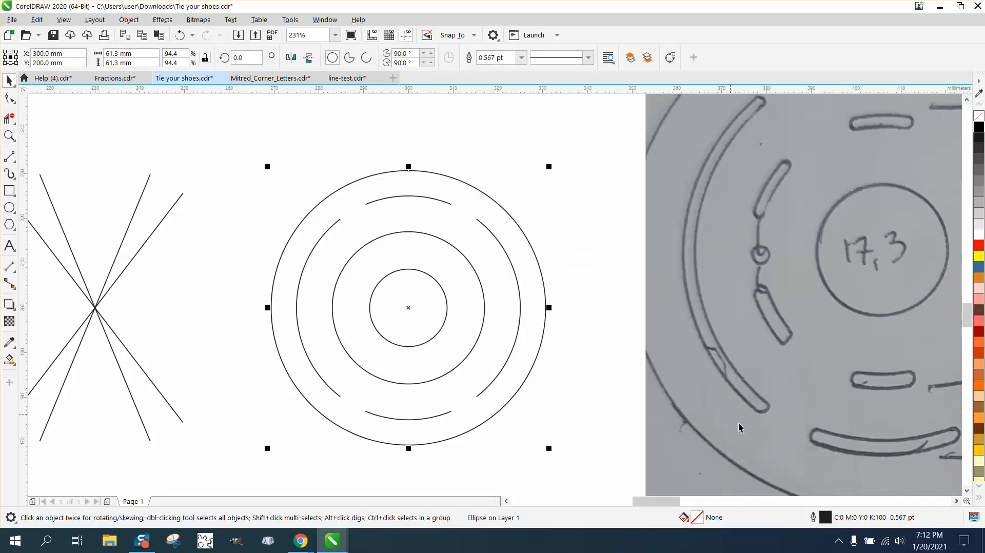
pyautogui.doubleClick(825, 519)
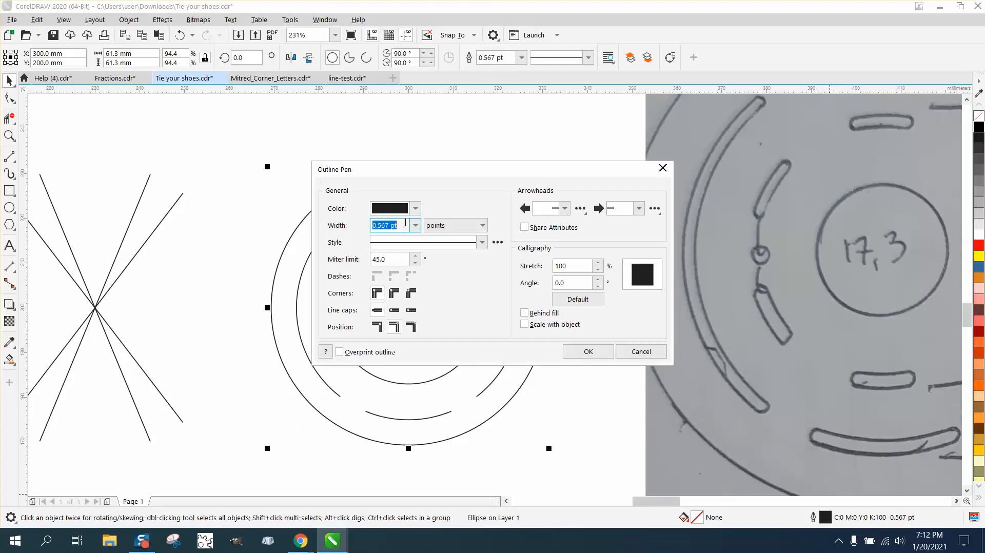